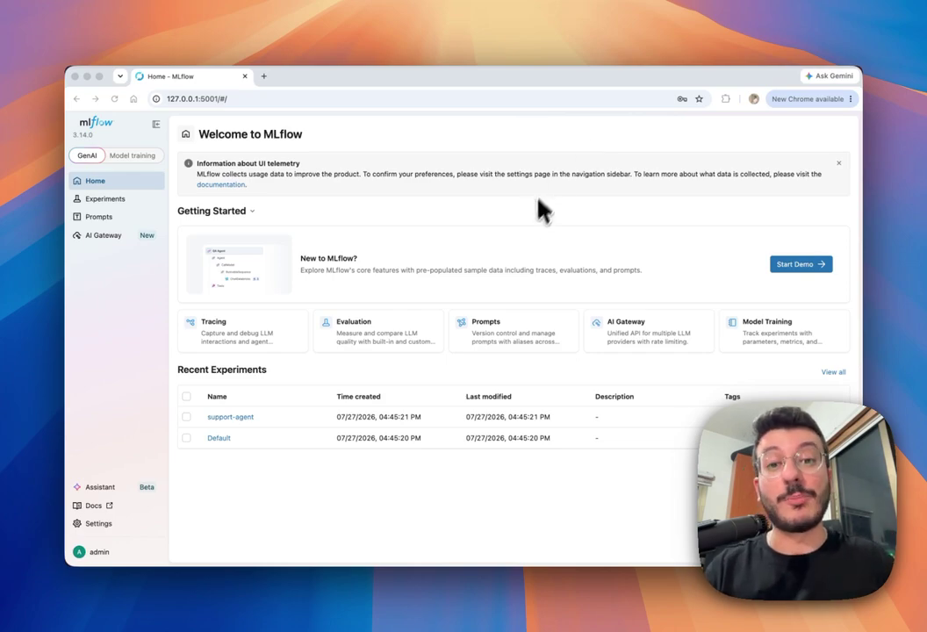
- Open the support-agent experiment's review queues and start a new queue named "Hallucination Check"
{"action": "left_click", "coordinate": [230, 416]}
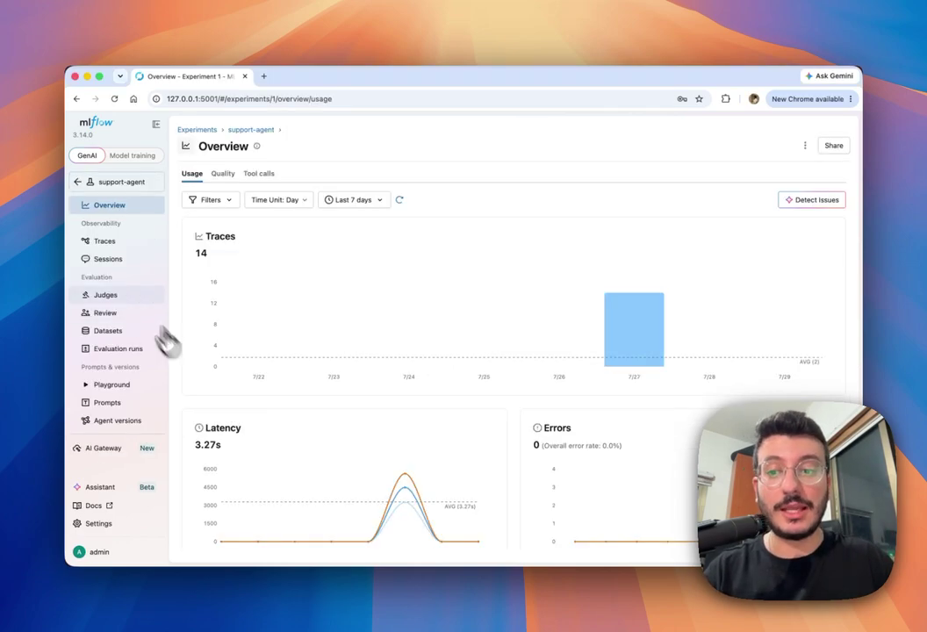
{"action": "left_click", "coordinate": [117, 319]}
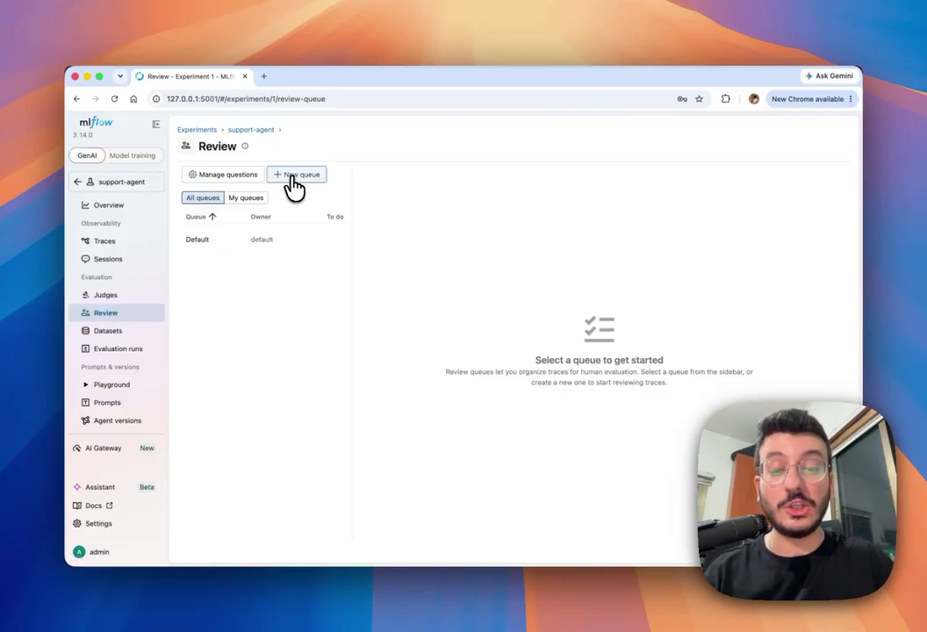
{"action": "left_click", "coordinate": [294, 183]}
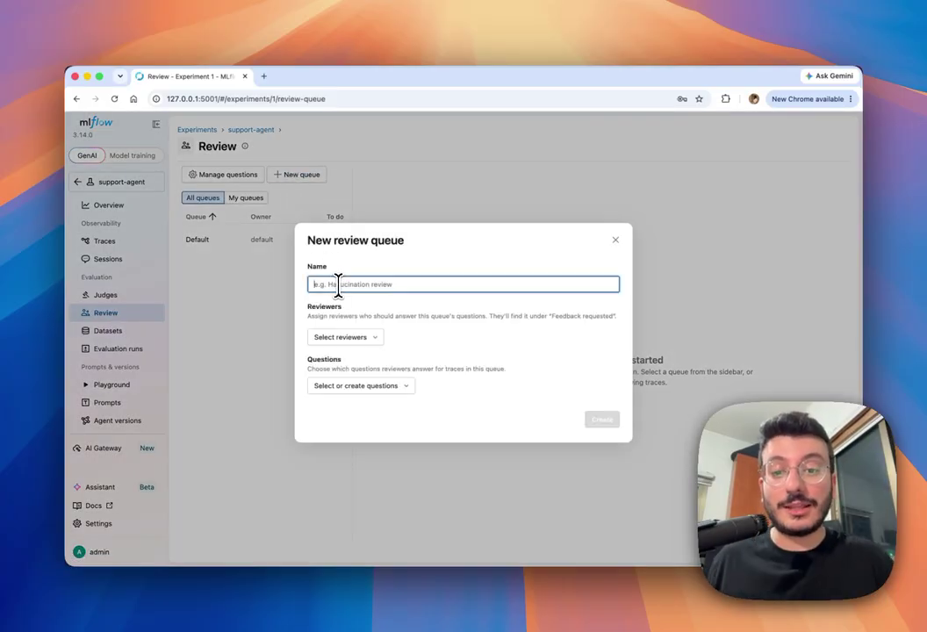
{"action": "type", "text": "Hallucination Check"}
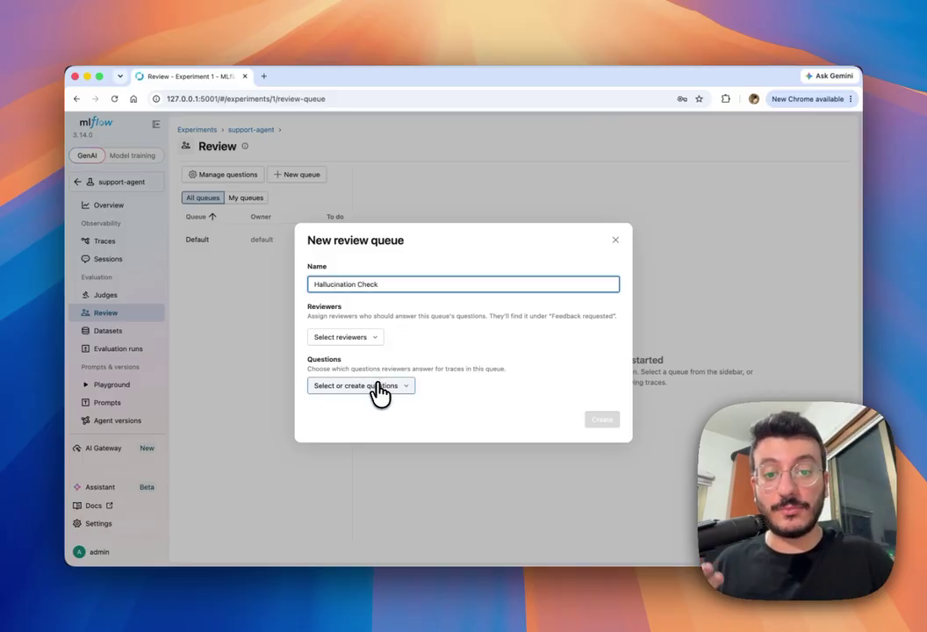
- Create the pass/fail feedback question "Did the agent use the right tools?" for the new review queue
{"action": "left_click", "coordinate": [380, 392]}
{"action": "left_click", "coordinate": [332, 429]}
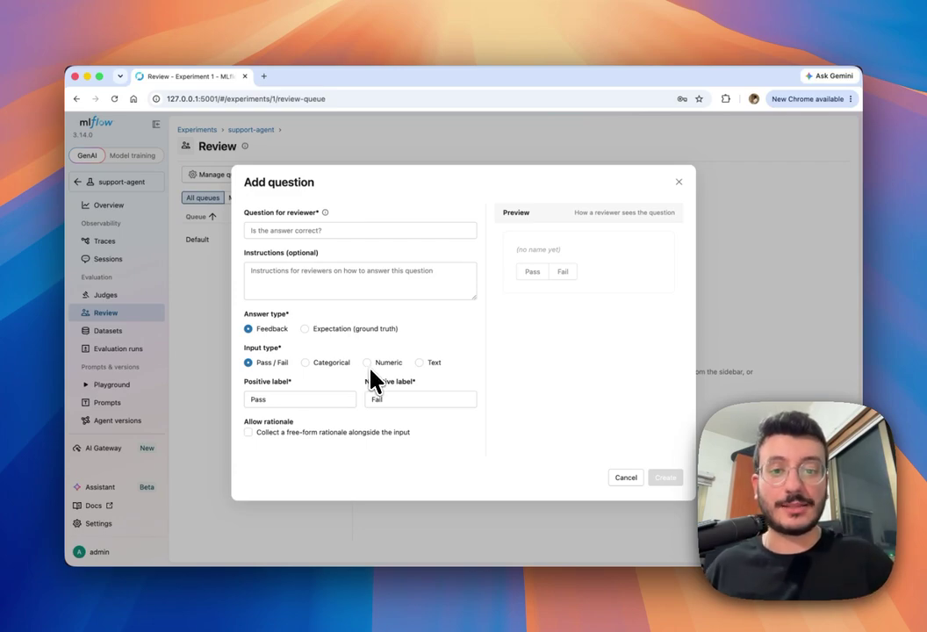
{"action": "left_click", "coordinate": [304, 233]}
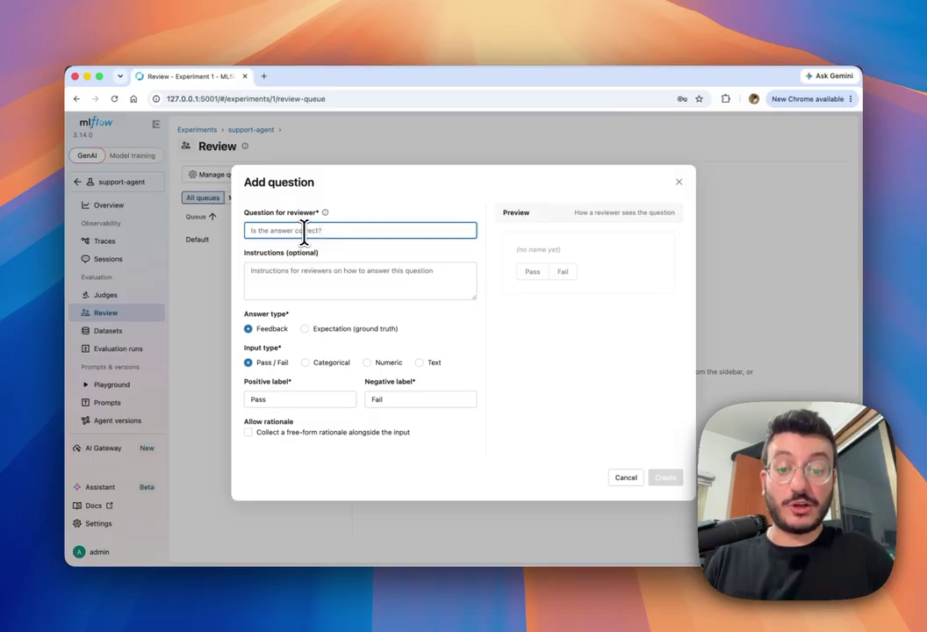
{"action": "type", "text": "Did the agent use the right tools?"}
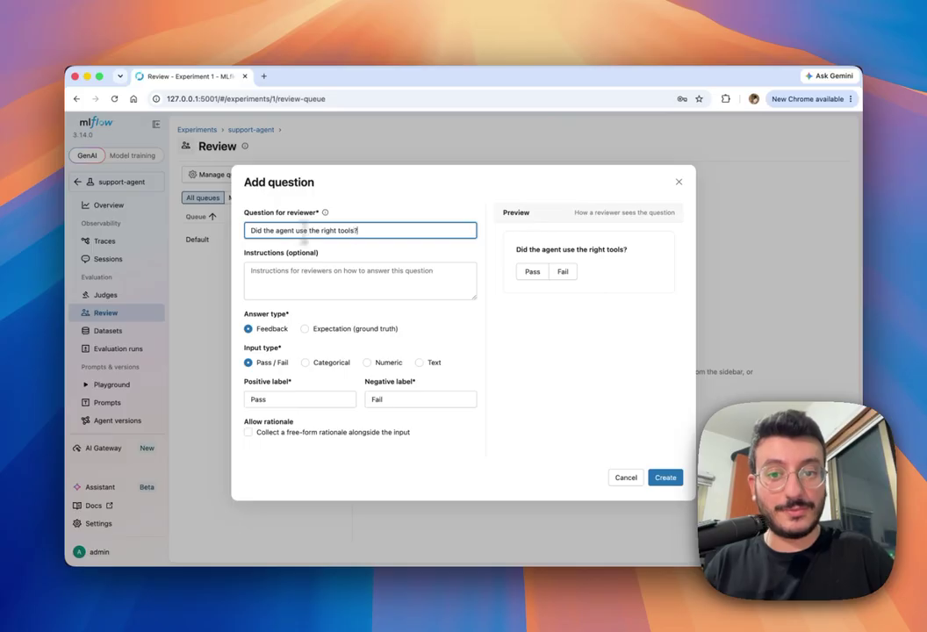
{"action": "left_click", "coordinate": [540, 393]}
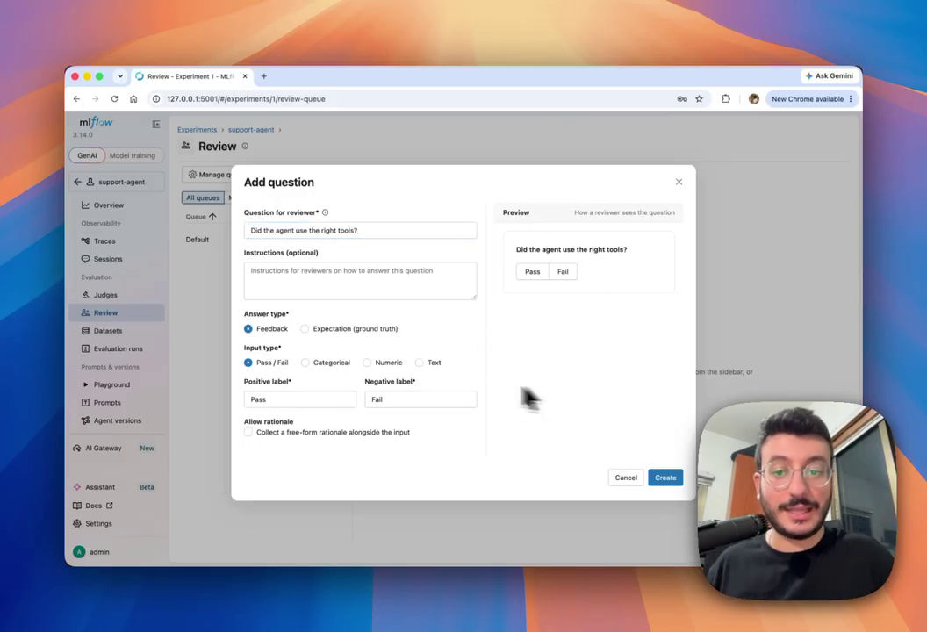
{"action": "left_click", "coordinate": [660, 473]}
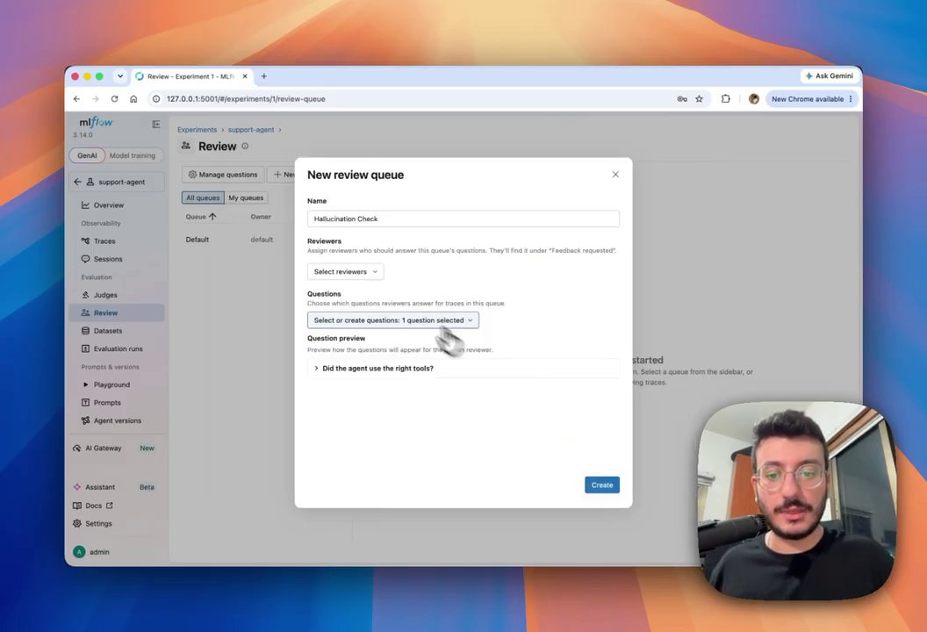
- Create a second pass/fail question for the queue: "Did it pass the right inputs?"
{"action": "left_click", "coordinate": [380, 322]}
{"action": "left_click", "coordinate": [348, 364]}
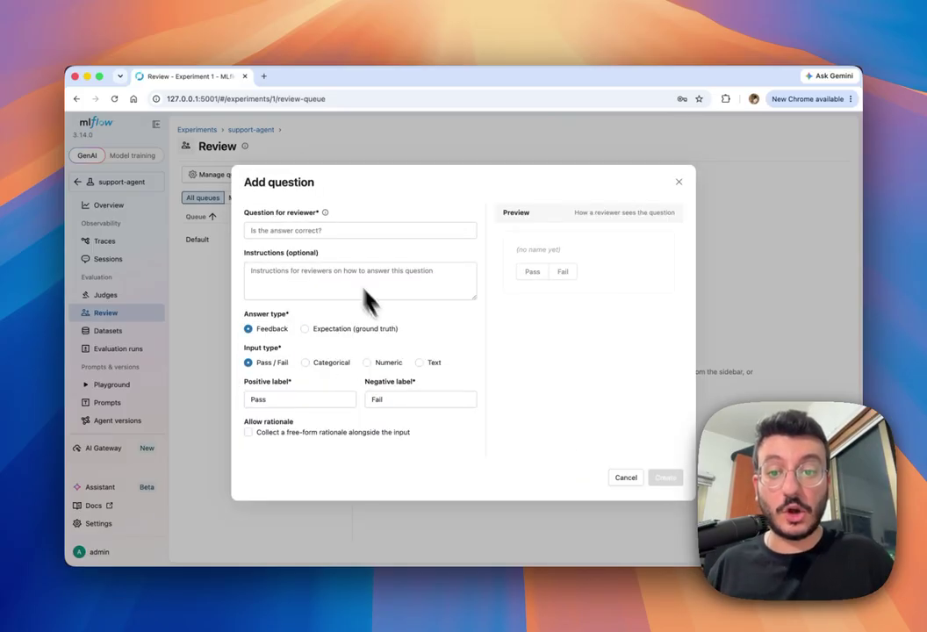
{"action": "type", "text": "Did i"}
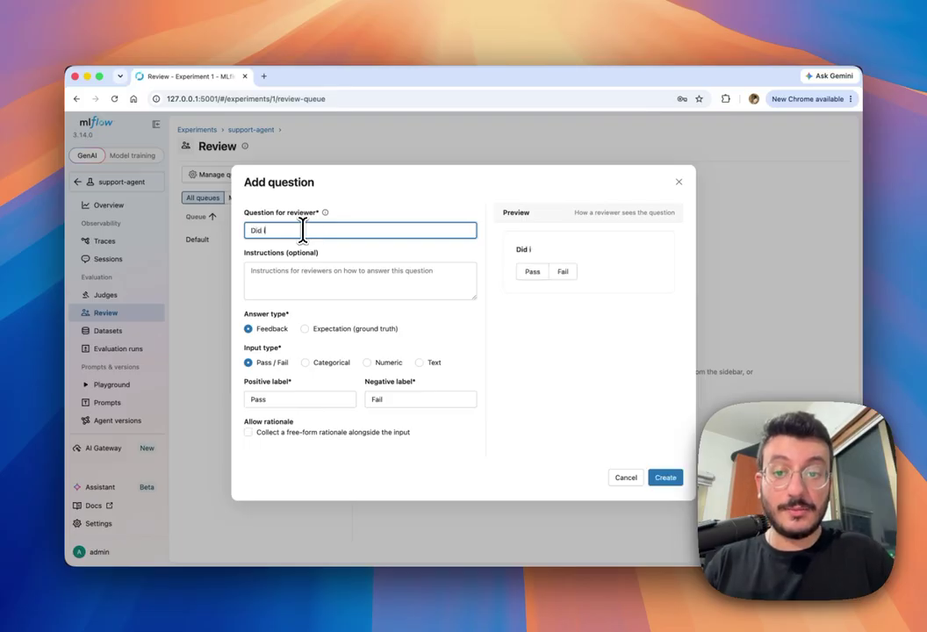
{"action": "type", "text": "t pass the right inputs?"}
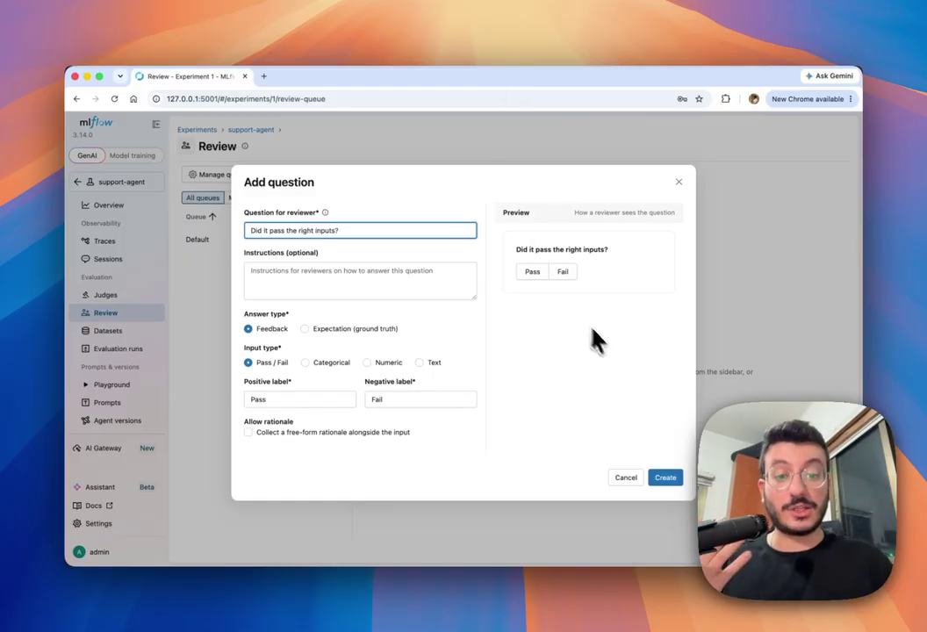
{"action": "left_click", "coordinate": [666, 479]}
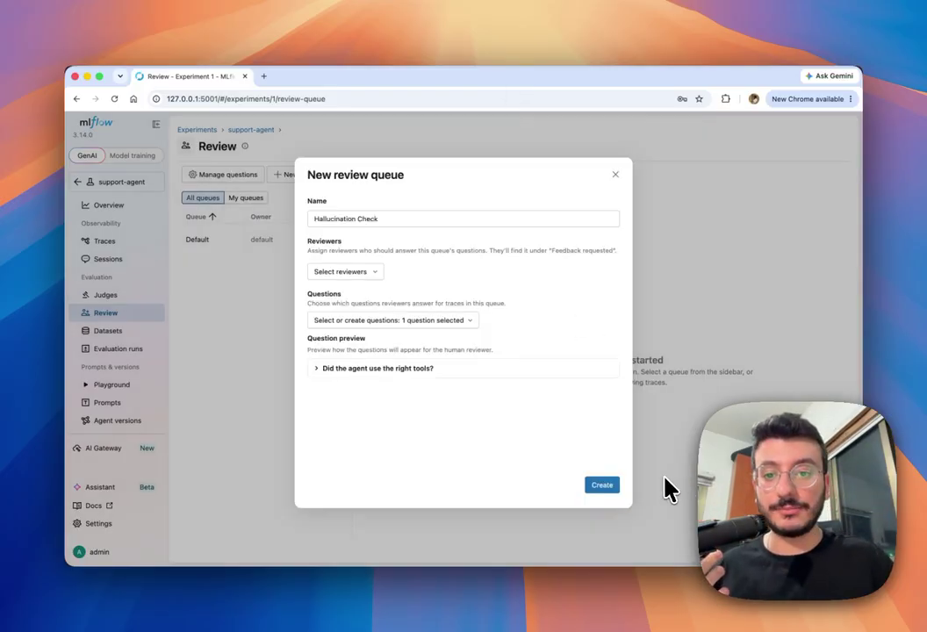
- Add the pass/fail question "Did it correctly use the tool's output?" and create the Hallucination Check queue
{"action": "left_click", "coordinate": [383, 323]}
{"action": "left_click", "coordinate": [346, 363]}
{"action": "type", "text": "Did it"}
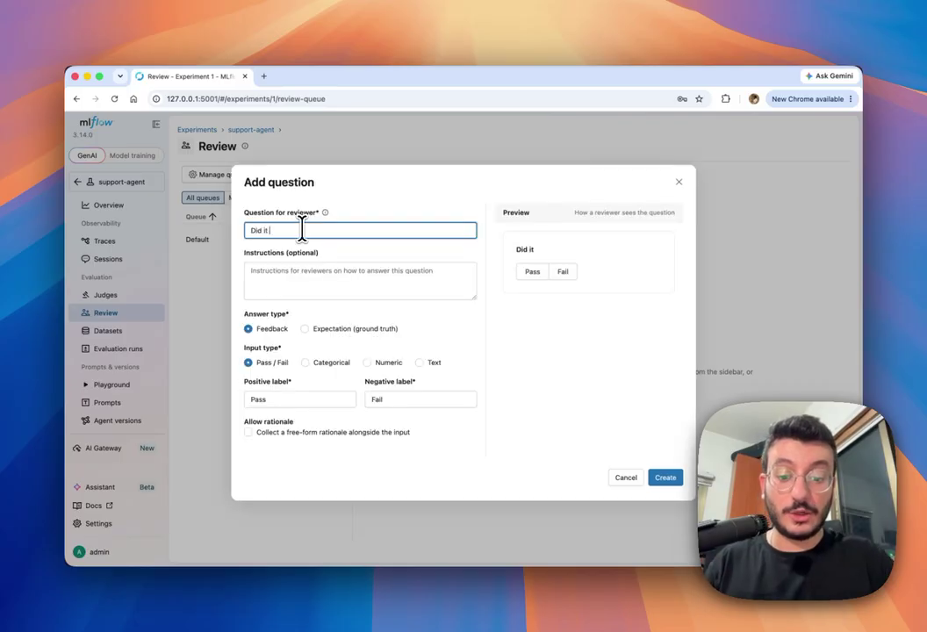
{"action": "type", "text": " correctly"}
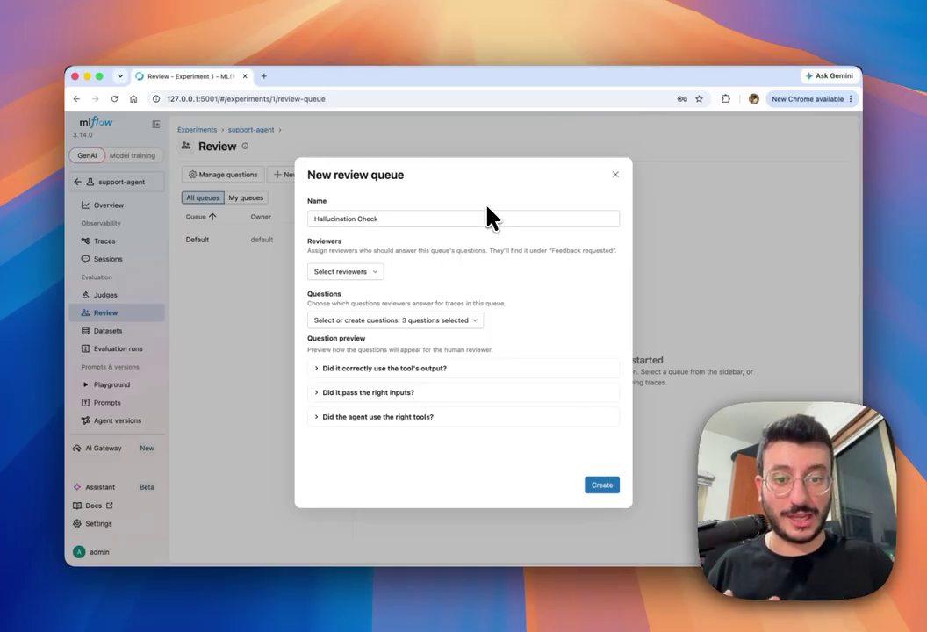
{"action": "left_click", "coordinate": [604, 485]}
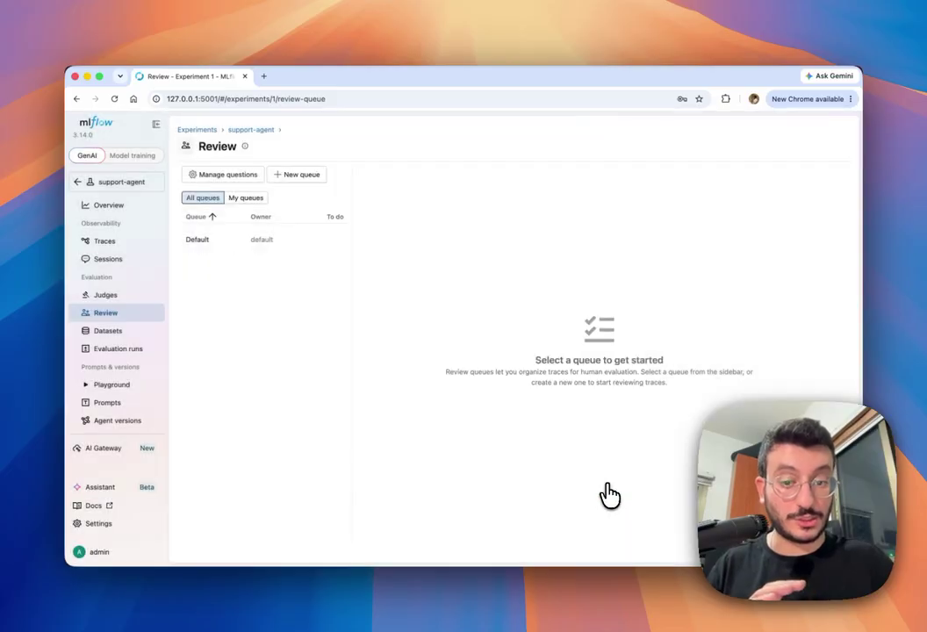
- Start another new review queue and name it "Usefulness Check"
{"action": "left_click", "coordinate": [290, 178]}
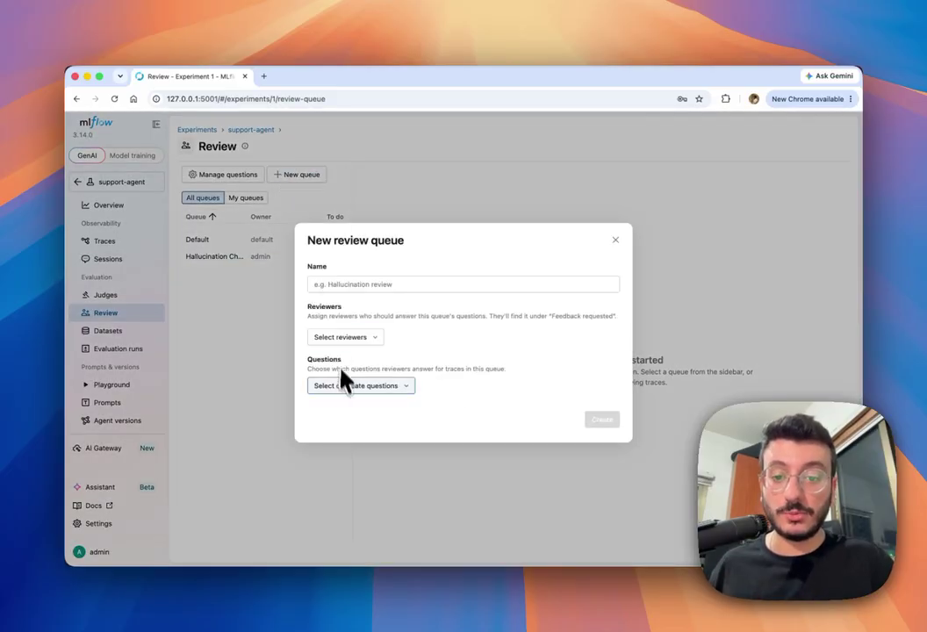
{"action": "left_click", "coordinate": [344, 285]}
{"action": "type", "text": "Us"}
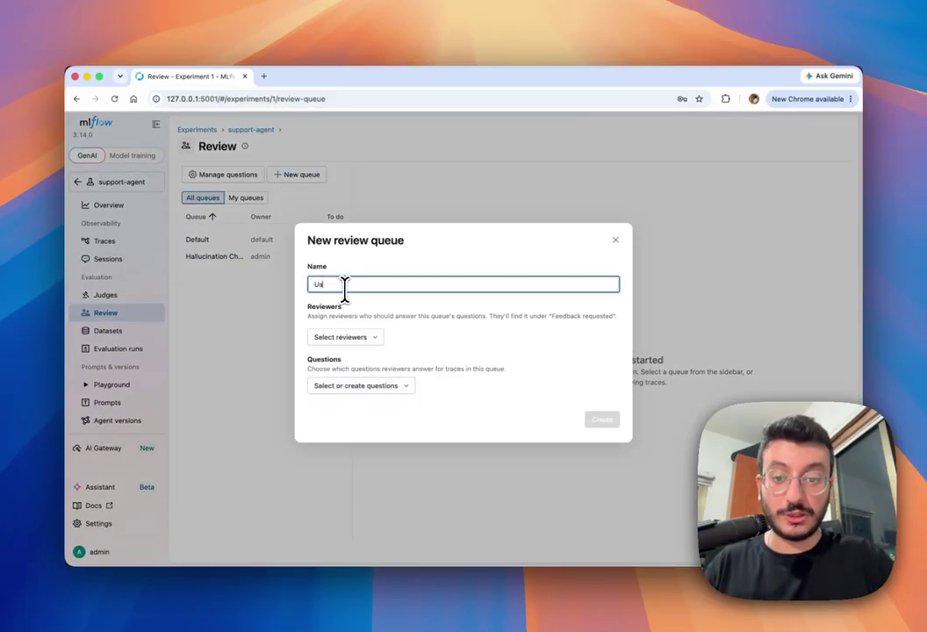
{"action": "type", "text": "efulness Check"}
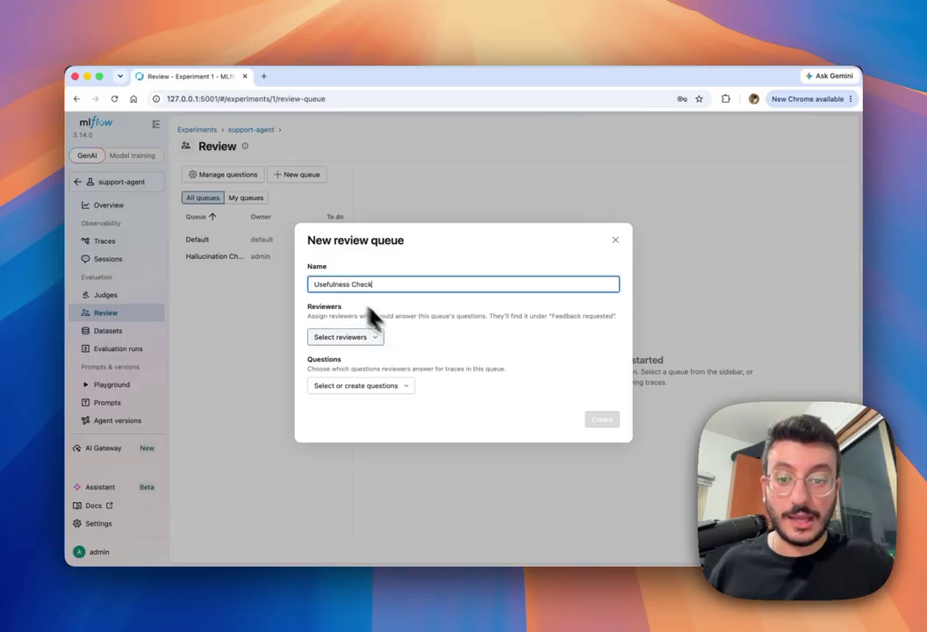
- Create the pass/fail question "Did the agent answer the user's question?" for the queue, with a free-form rationale allowed
{"action": "left_click", "coordinate": [400, 390]}
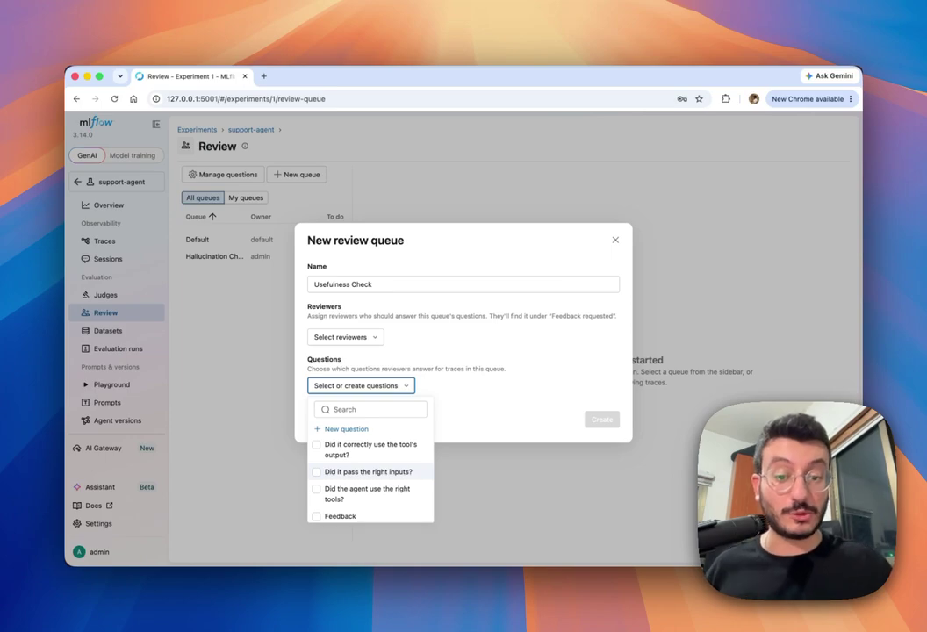
{"action": "left_click", "coordinate": [348, 430]}
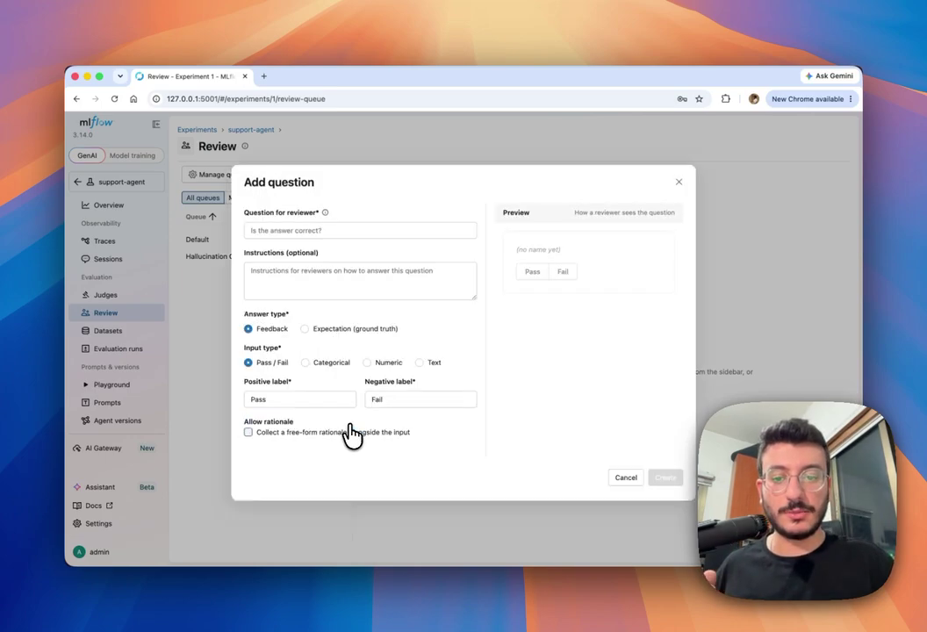
{"action": "left_click", "coordinate": [284, 231]}
{"action": "type", "text": "Did"}
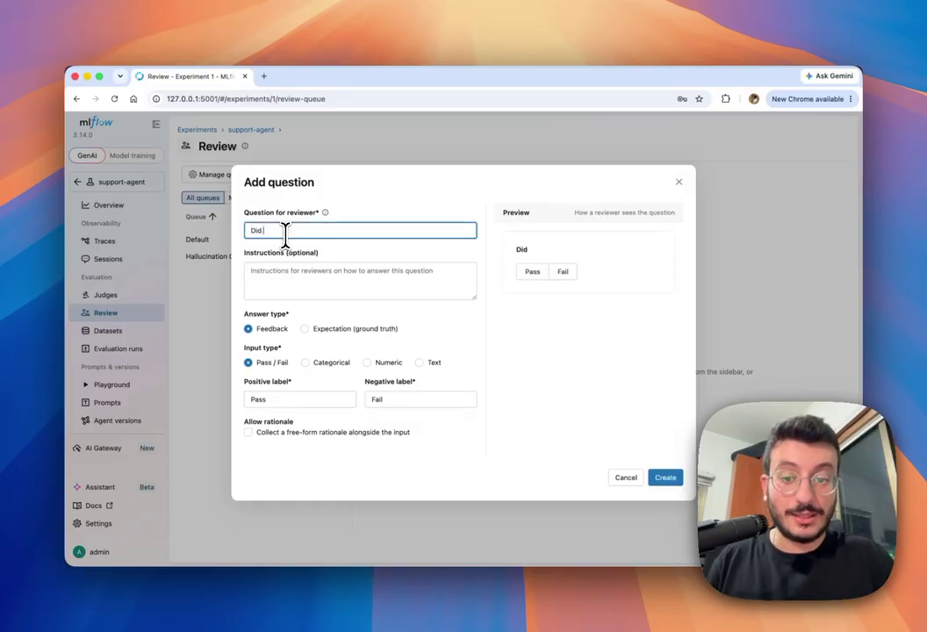
{"action": "type", "text": " the agent"}
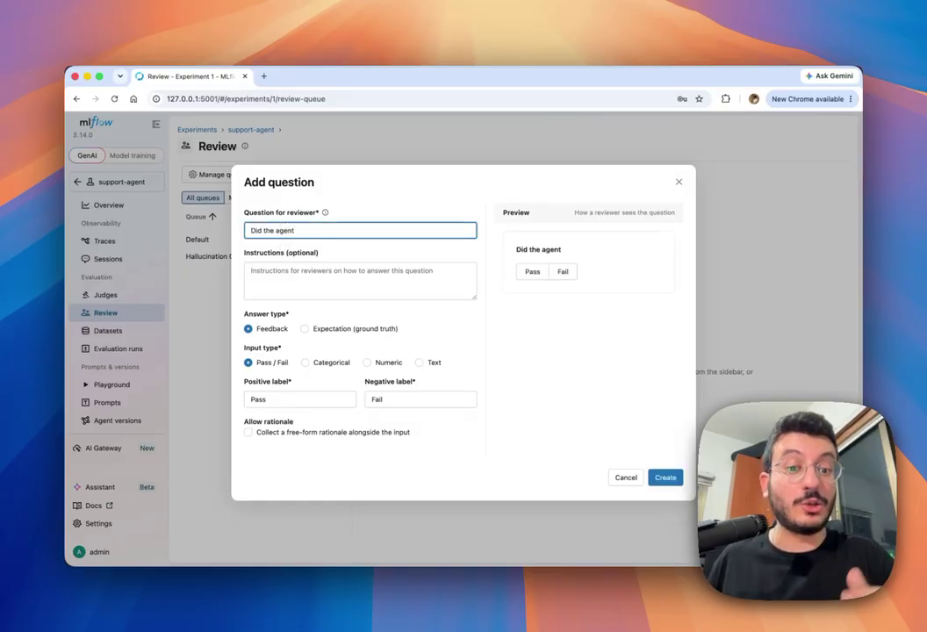
{"action": "type", "text": " answer the user's qu"}
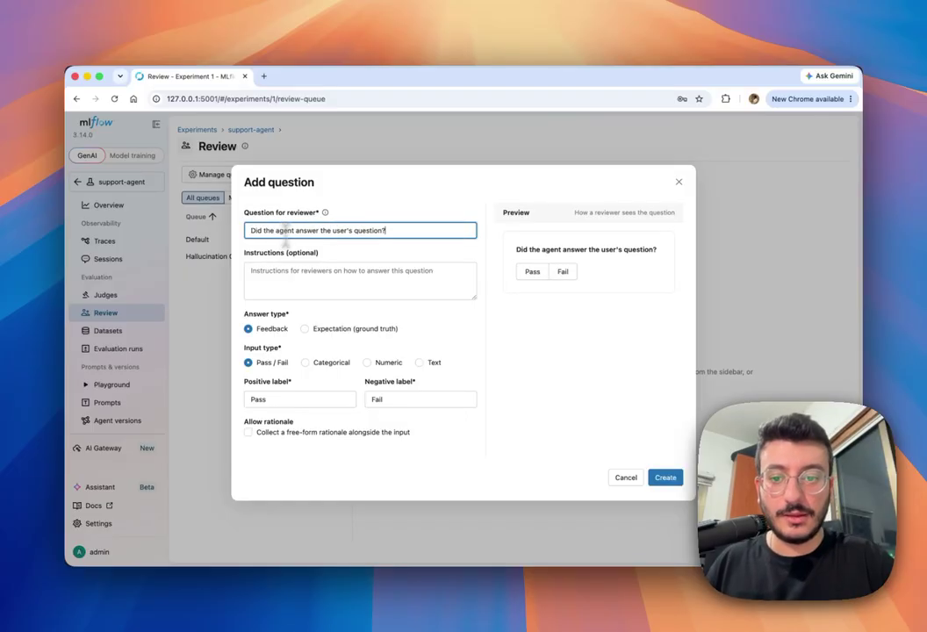
{"action": "type", "text": "estion?"}
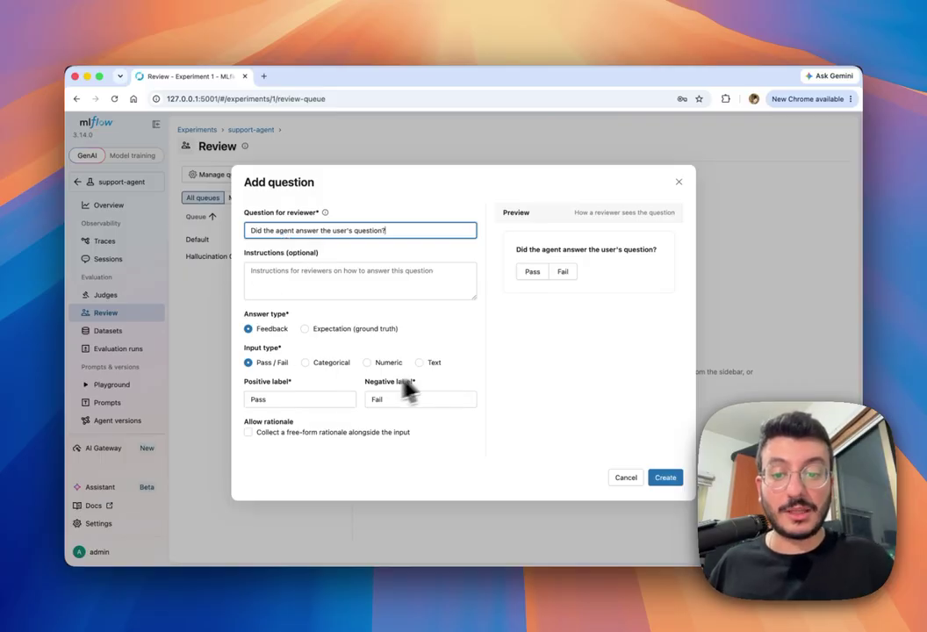
{"action": "left_click", "coordinate": [249, 434]}
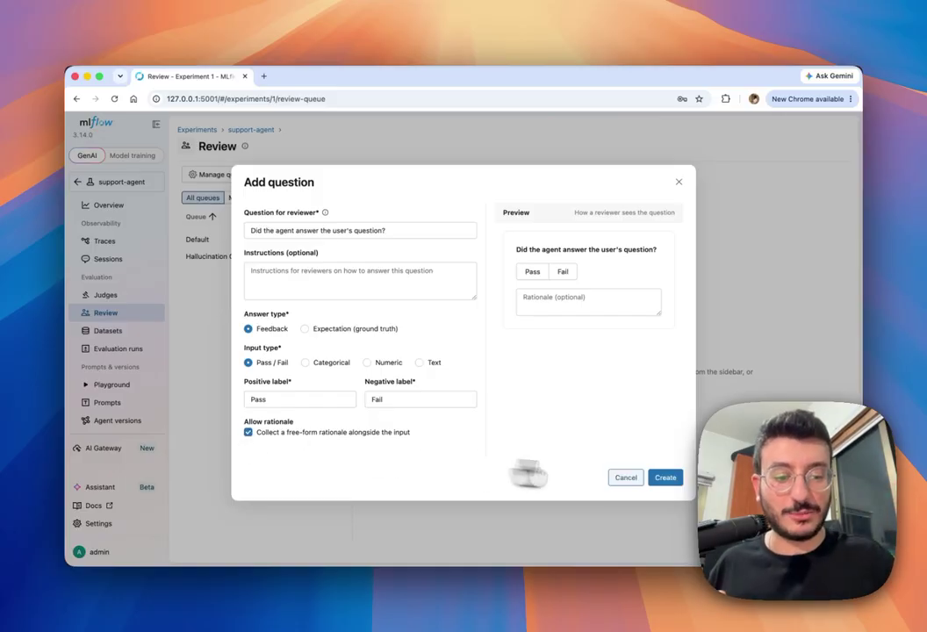
{"action": "left_click", "coordinate": [665, 479]}
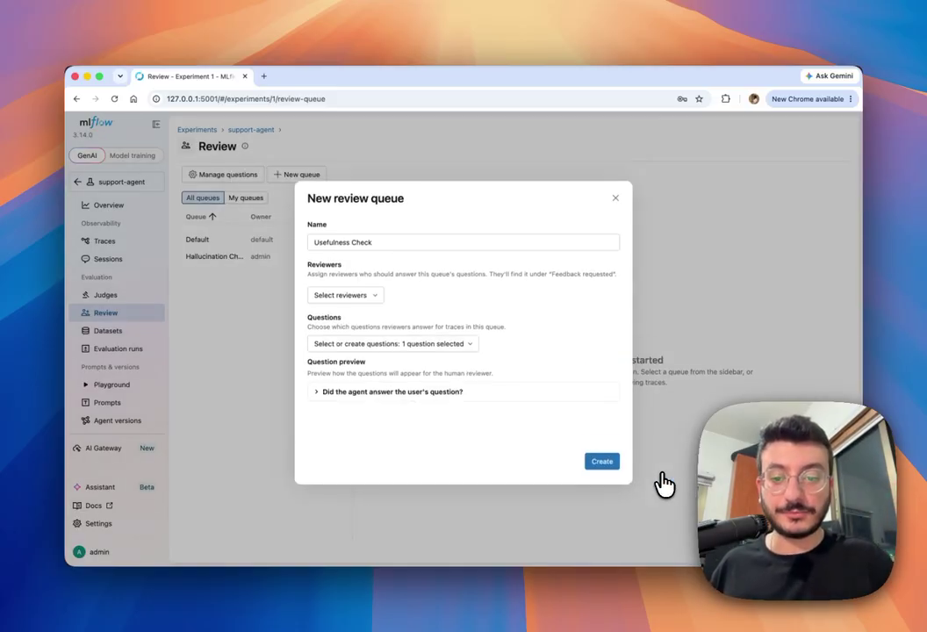
- Add another question, "How clear was the question from 1 to 10?", with the instructions "1 being the lowest, 10 being the highest"
{"action": "left_click", "coordinate": [474, 328]}
{"action": "left_click", "coordinate": [367, 365]}
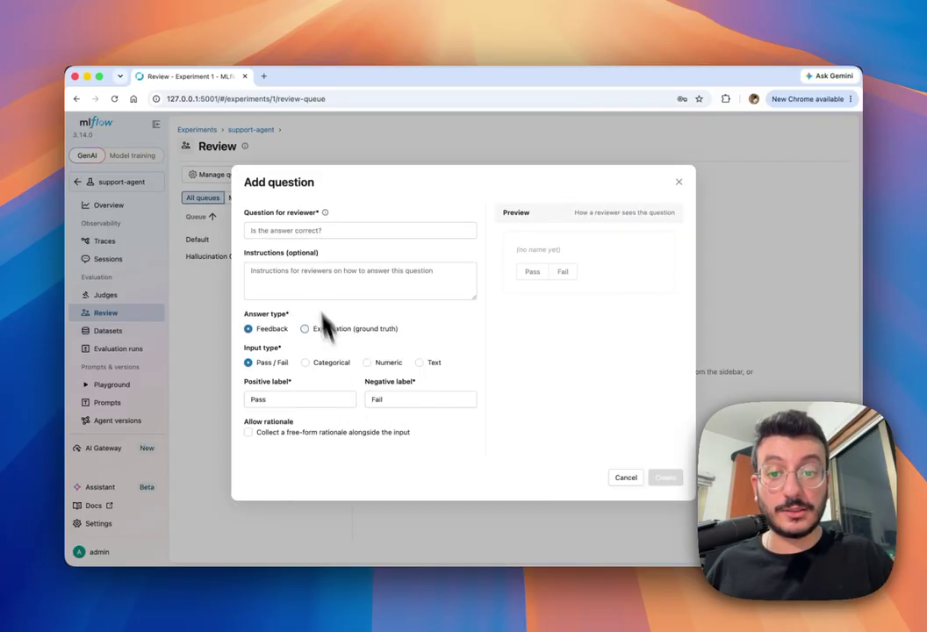
{"action": "type", "text": "How clear w"}
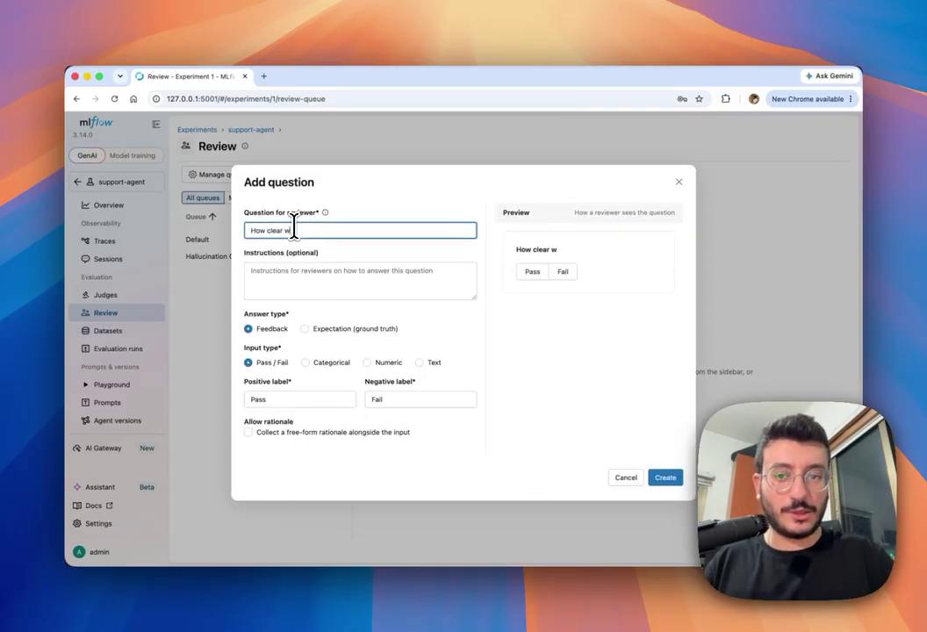
{"action": "type", "text": "as the question from 1 to 10?"}
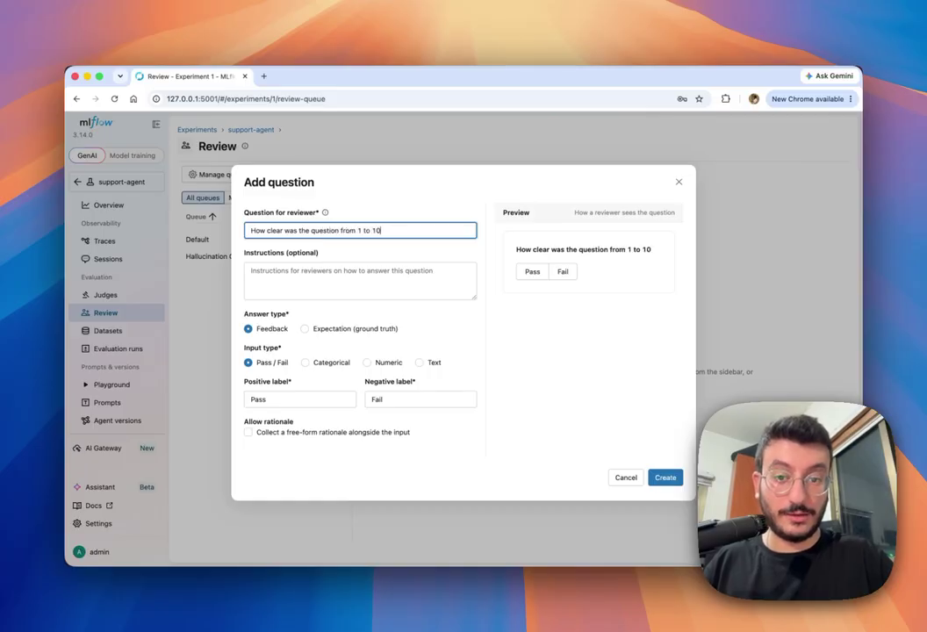
{"action": "left_click", "coordinate": [275, 279]}
{"action": "type", "text": "1 being t"}
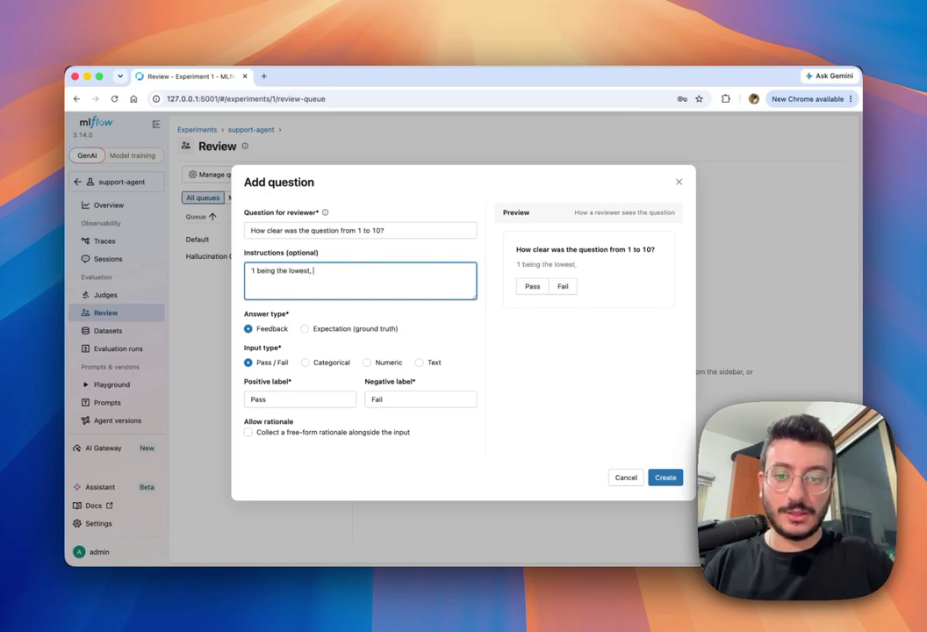
{"action": "type", "text": "he lowest"}
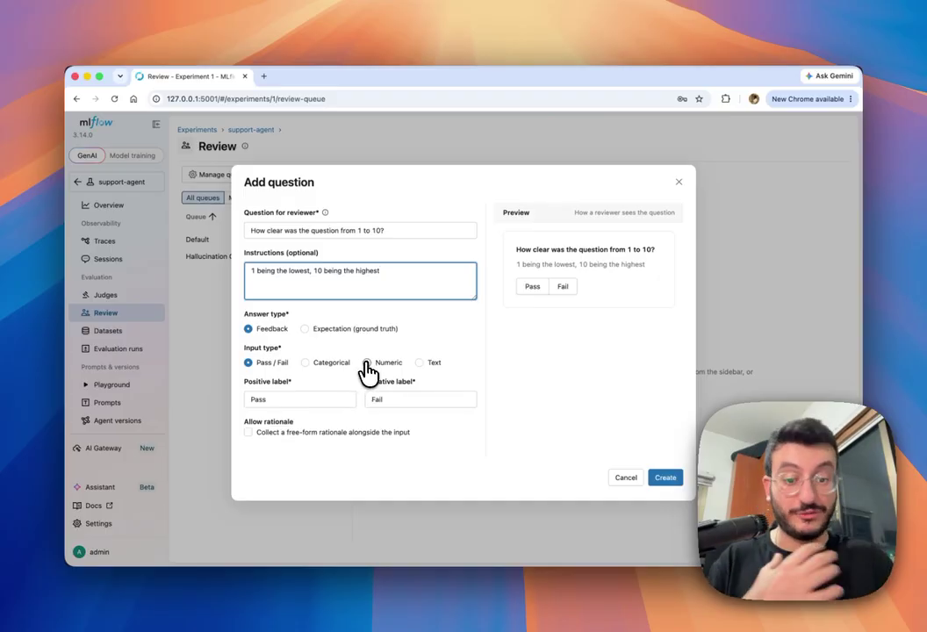
- Make the clarity question's input numeric with minimum 1 and maximum 10, and allow a free-form rationale
{"action": "left_click", "coordinate": [366, 364]}
{"action": "left_click", "coordinate": [302, 402]}
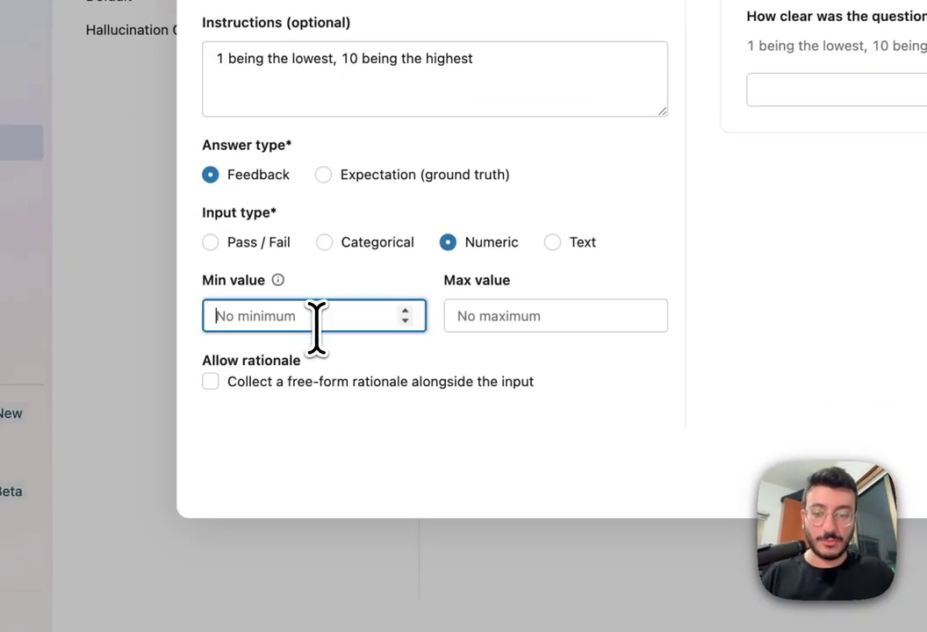
{"action": "type", "text": "1"}
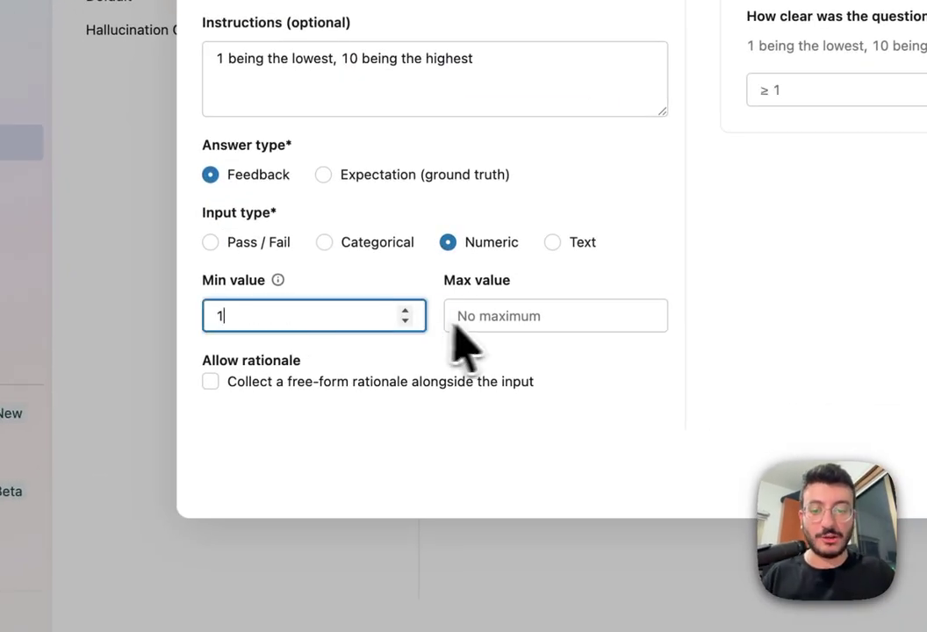
{"action": "left_click", "coordinate": [482, 315]}
{"action": "type", "text": "10"}
{"action": "left_click", "coordinate": [411, 377]}
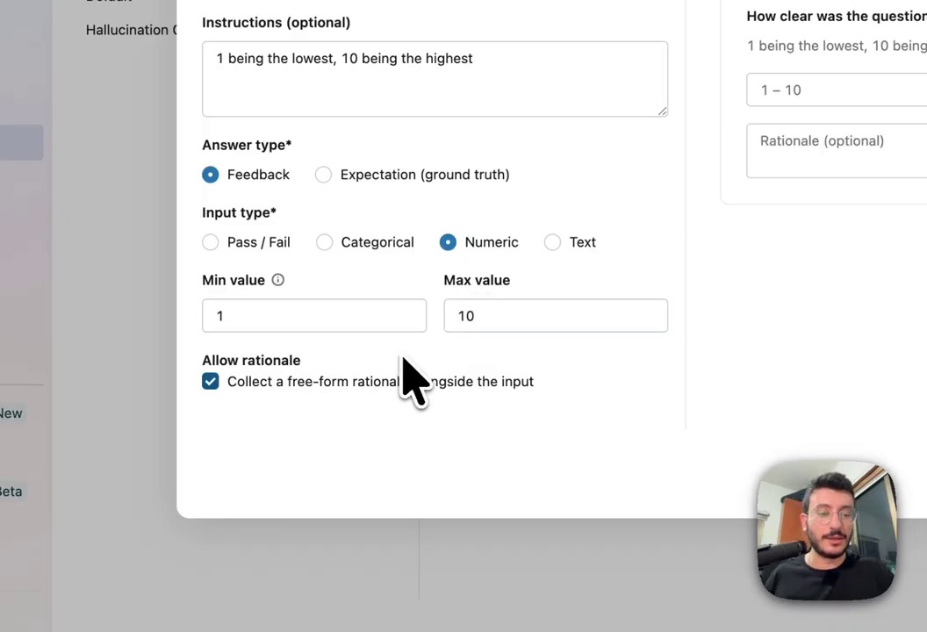
- Save the clarity question and start another reviewer question worded "How would you have answered the question?"
{"action": "left_click", "coordinate": [926, 470]}
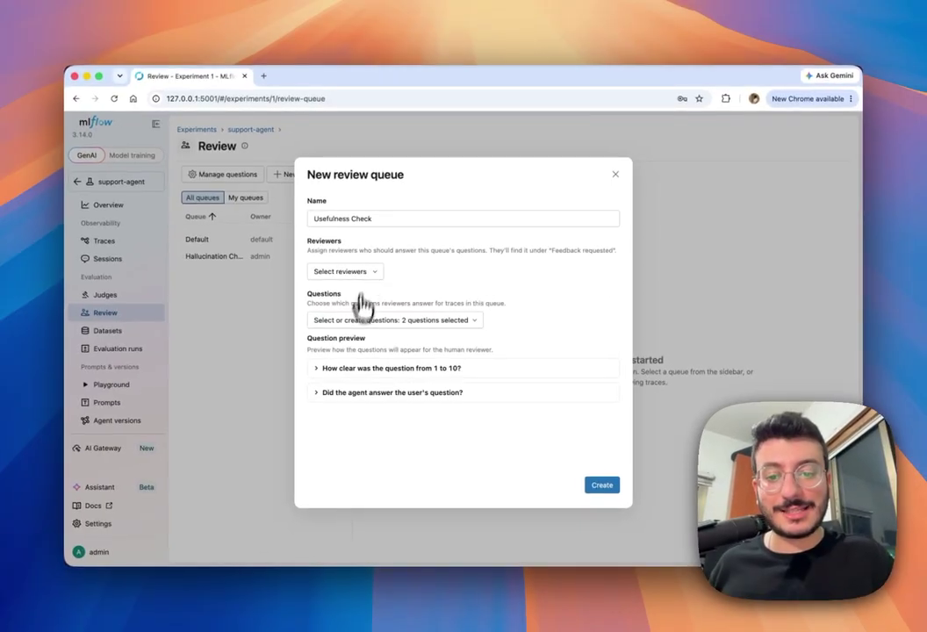
{"action": "left_click", "coordinate": [303, 289]}
{"action": "left_click", "coordinate": [345, 365]}
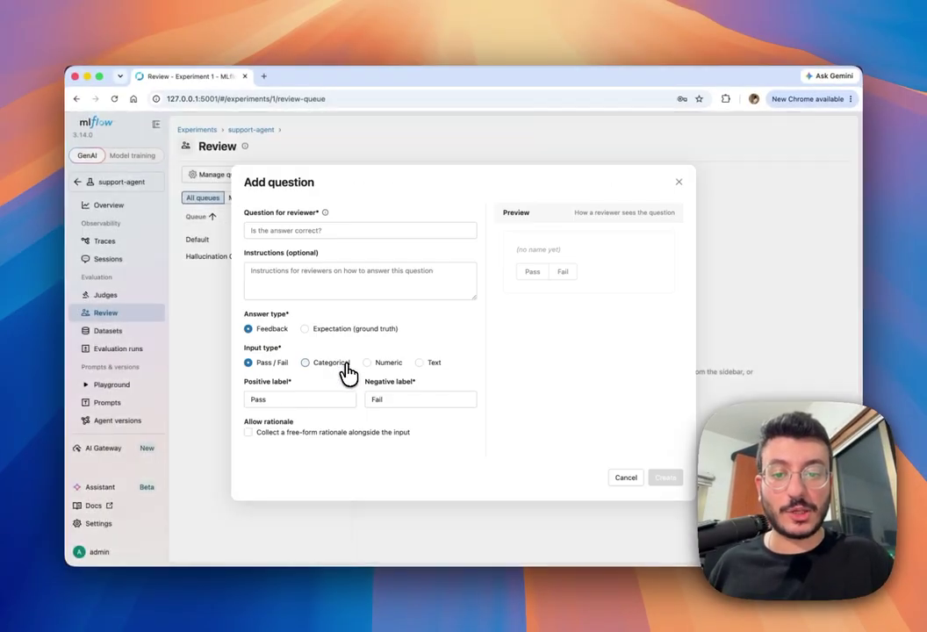
{"action": "left_click", "coordinate": [320, 229]}
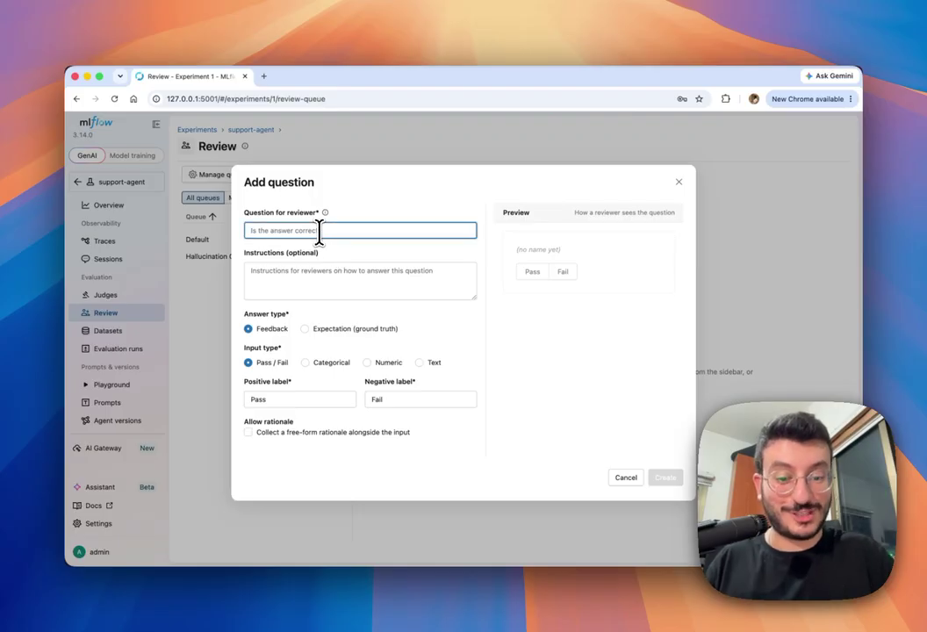
{"action": "type", "text": "How would you have"}
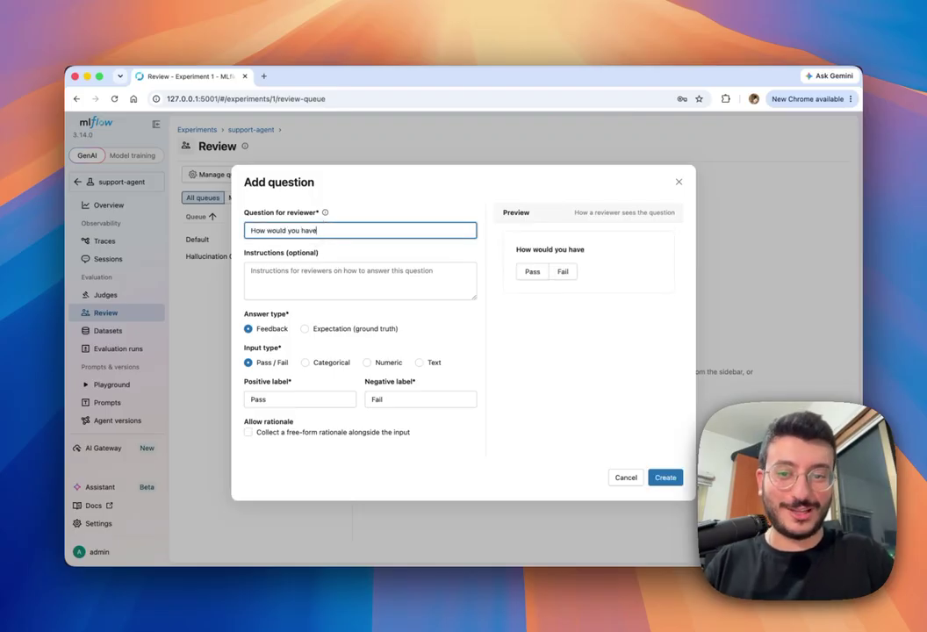
{"action": "type", "text": " answered the question?"}
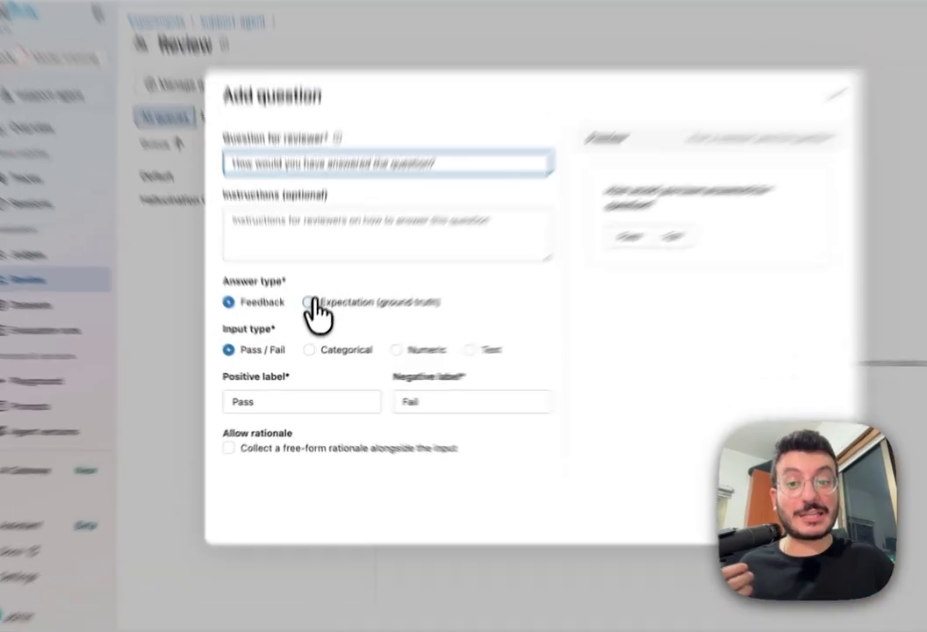
- Make the question an expectation (ground truth) with text input, then create it and the Usefulness Check queue
{"action": "left_click", "coordinate": [309, 302]}
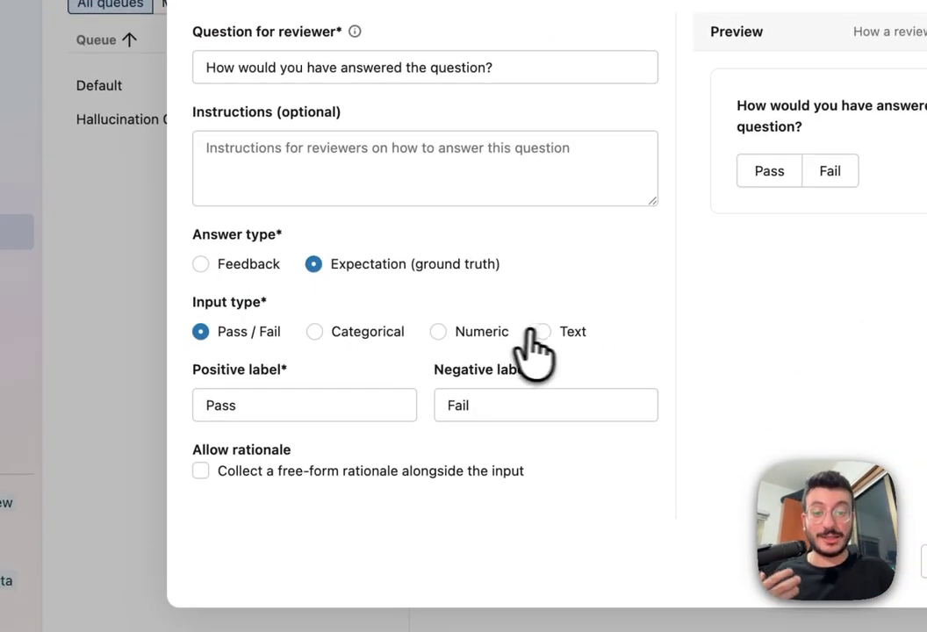
{"action": "left_click", "coordinate": [470, 349]}
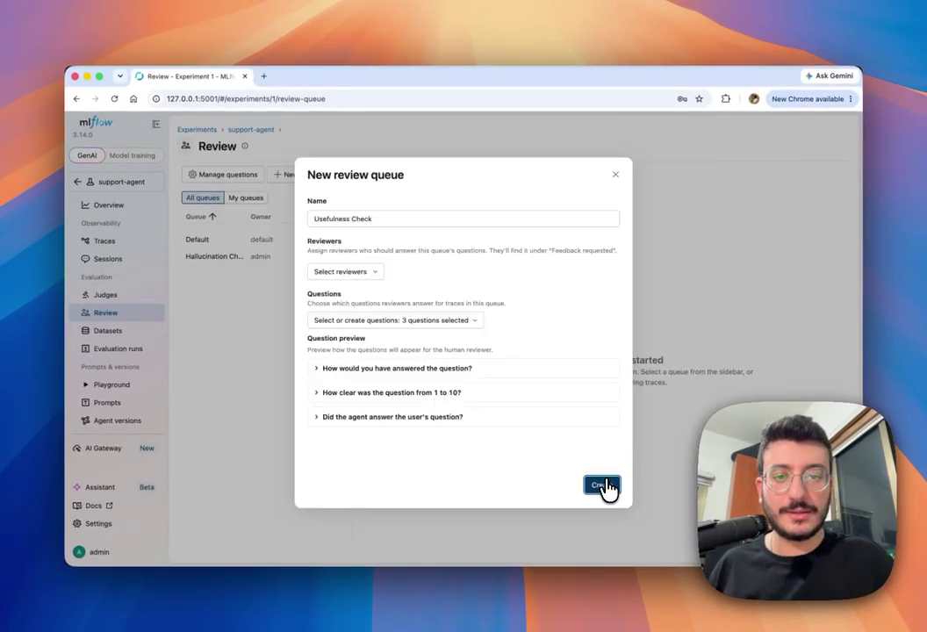
{"action": "left_click", "coordinate": [603, 488]}
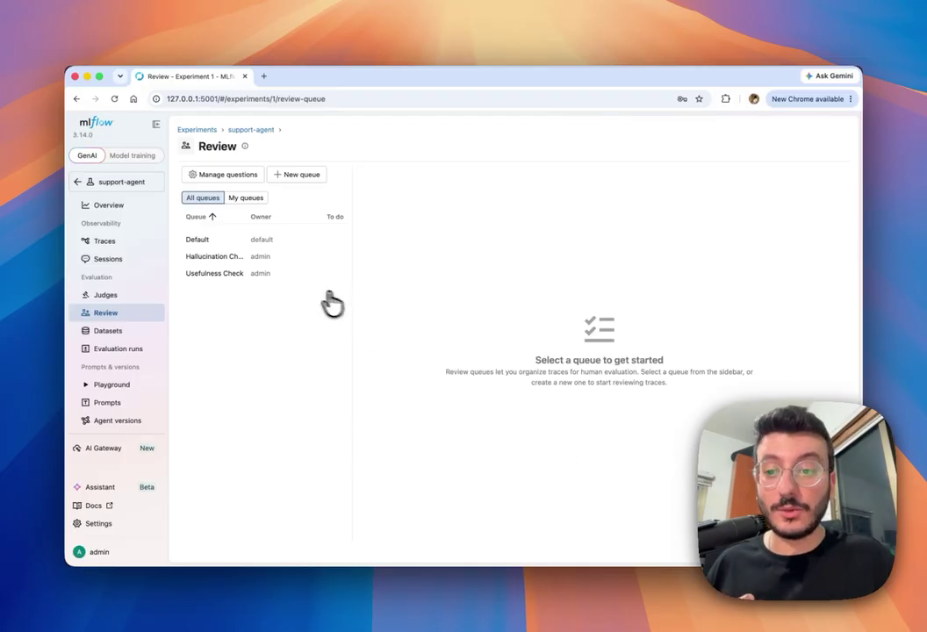
- Flag all of the experiment's traces for review in both the Usefulness Check and Hallucination Check queues
{"action": "left_click", "coordinate": [112, 242]}
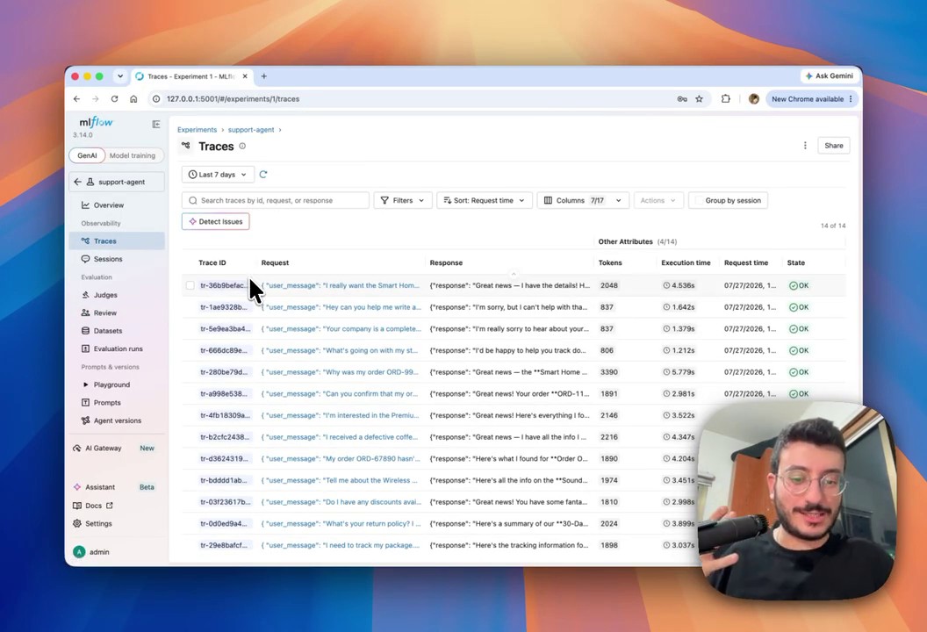
{"action": "left_click", "coordinate": [189, 262]}
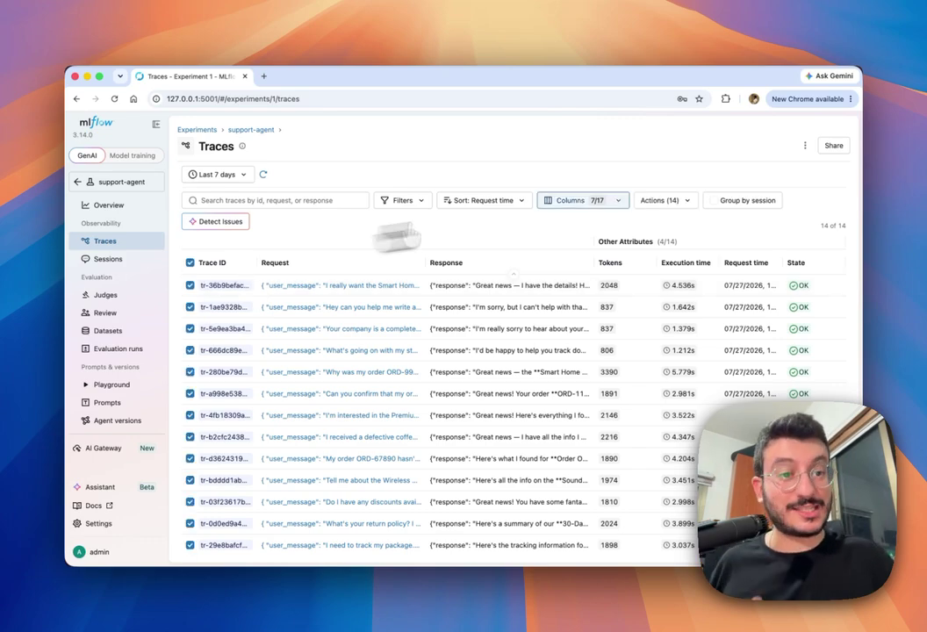
{"action": "left_click", "coordinate": [664, 202]}
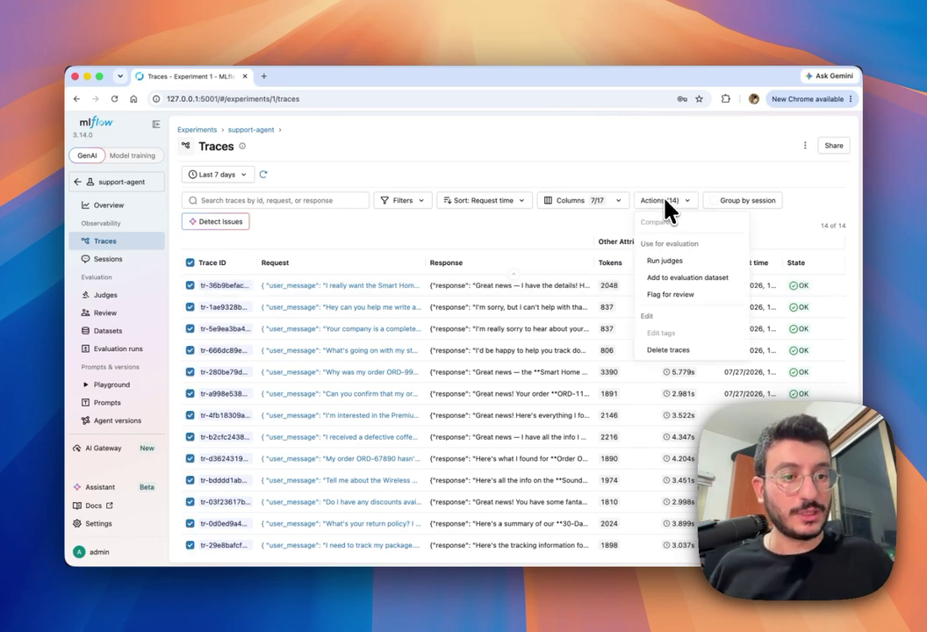
{"action": "left_click", "coordinate": [673, 295]}
{"action": "left_click", "coordinate": [647, 263]}
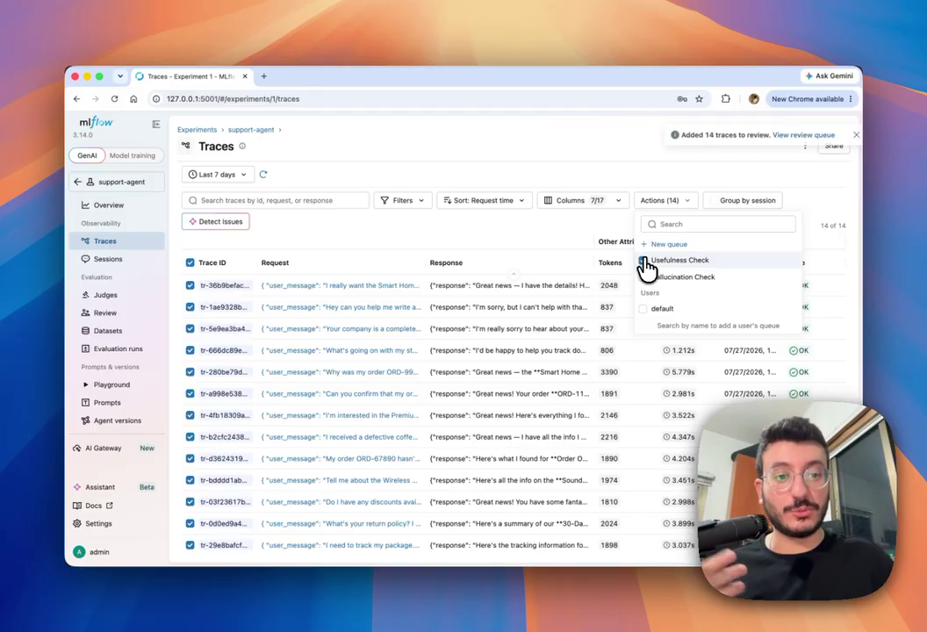
{"action": "left_click", "coordinate": [645, 279]}
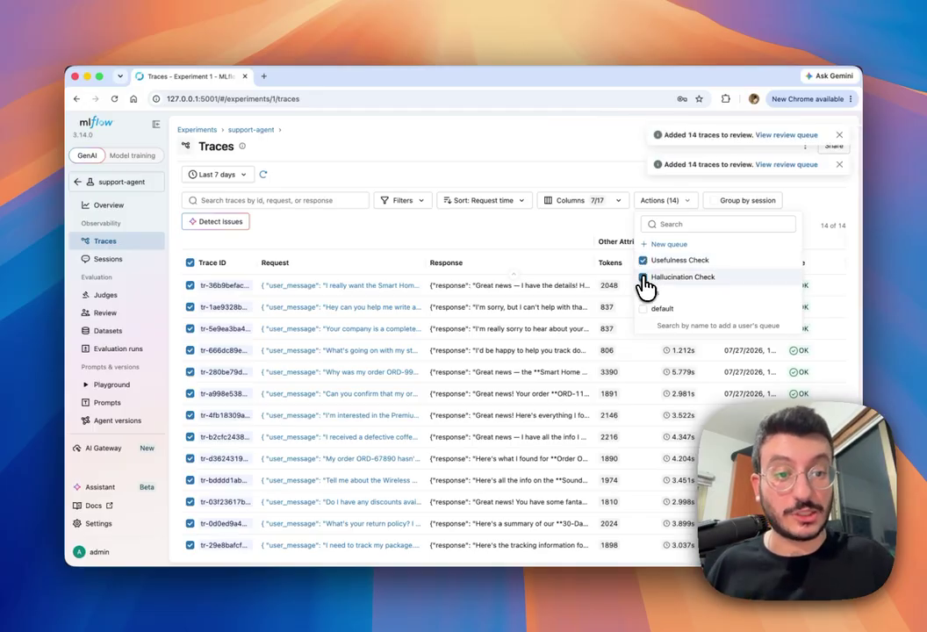
- Open the Hallucination Check review queue and start reviewing its traces
{"action": "left_click", "coordinate": [107, 314]}
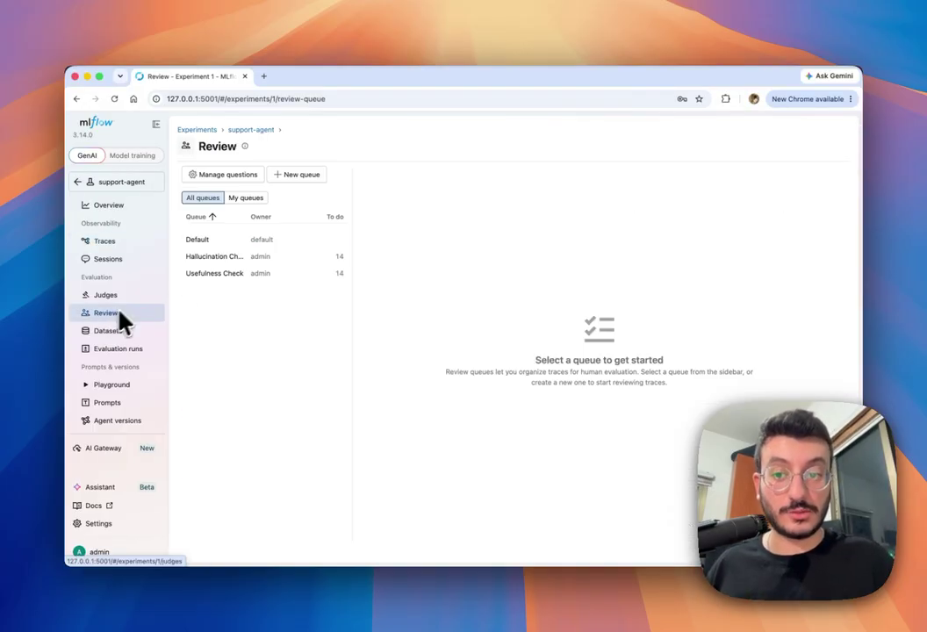
{"action": "left_click", "coordinate": [257, 266]}
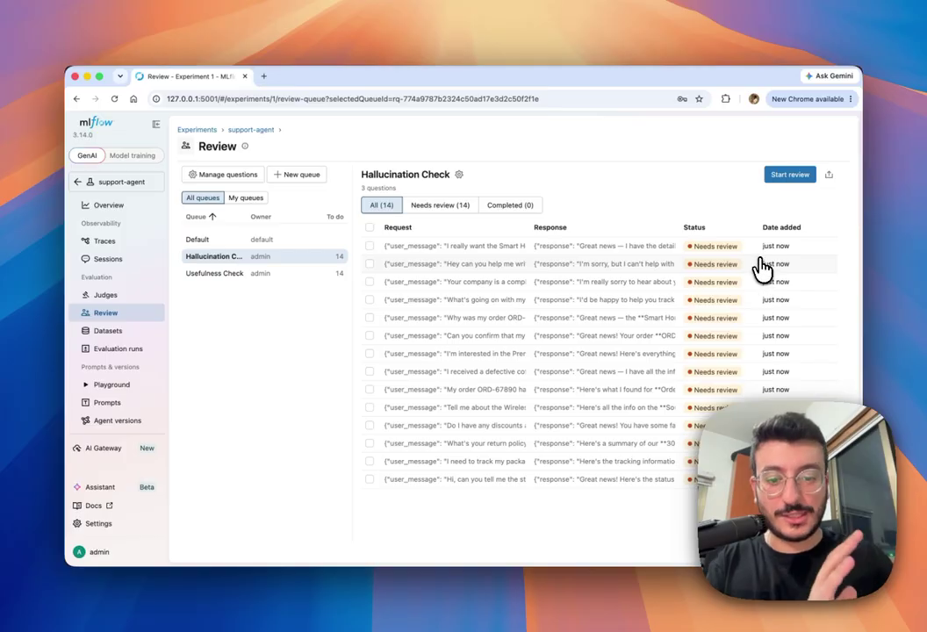
{"action": "left_click", "coordinate": [778, 177]}
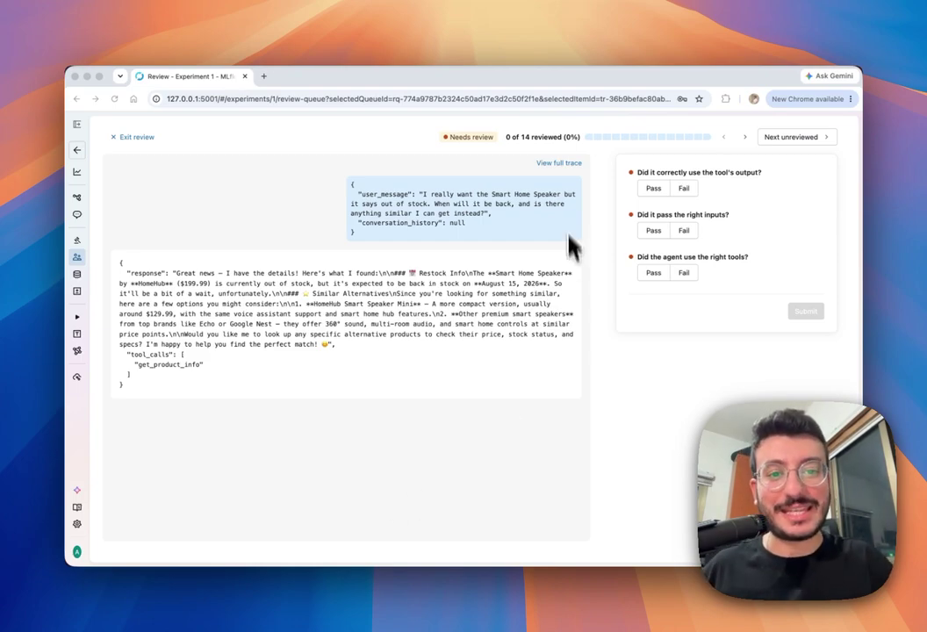
- Examine the first item's full trace, including the inputs and outputs of the get_product_info call and the final Completions span
{"action": "left_click", "coordinate": [558, 163]}
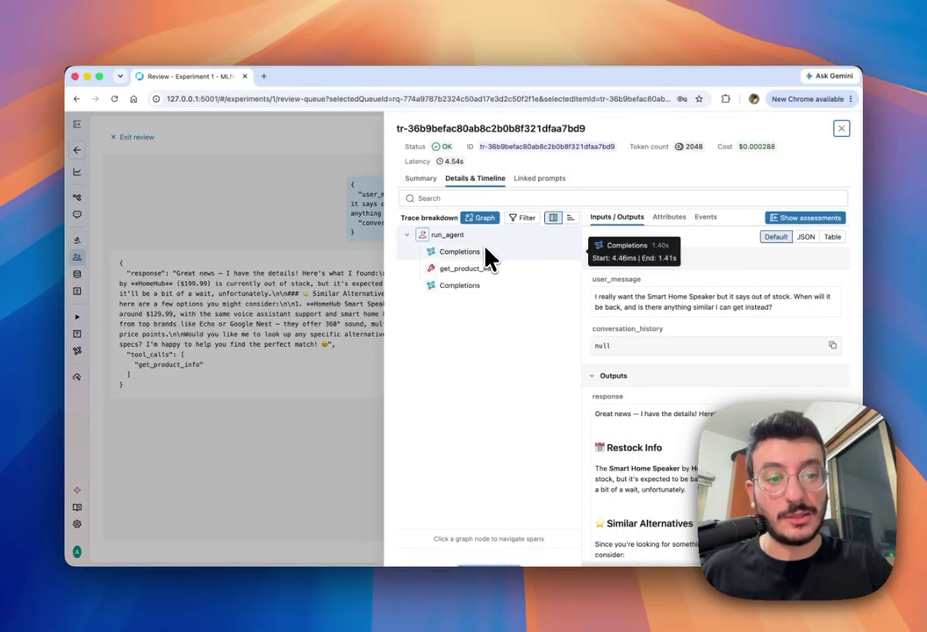
{"action": "scroll", "coordinate": [672, 324], "scroll_direction": "down", "scroll_amount": 3}
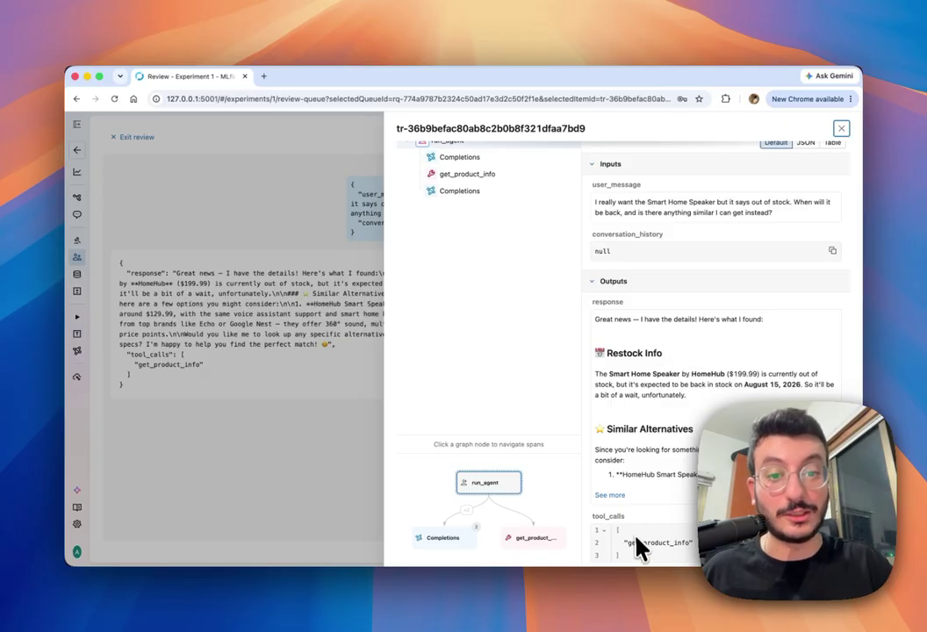
{"action": "left_click", "coordinate": [471, 176]}
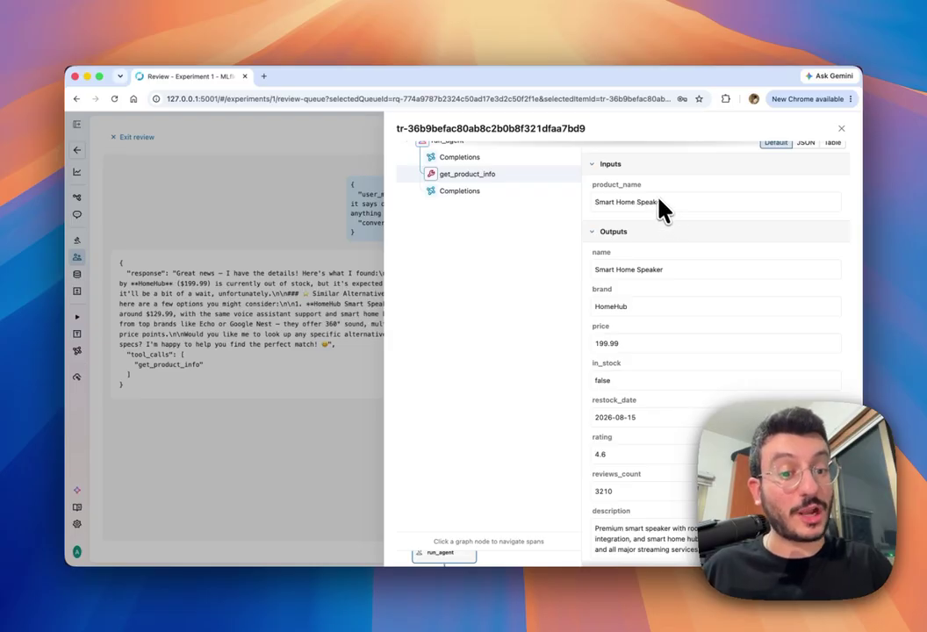
{"action": "scroll", "coordinate": [667, 304], "scroll_direction": "down", "scroll_amount": 1}
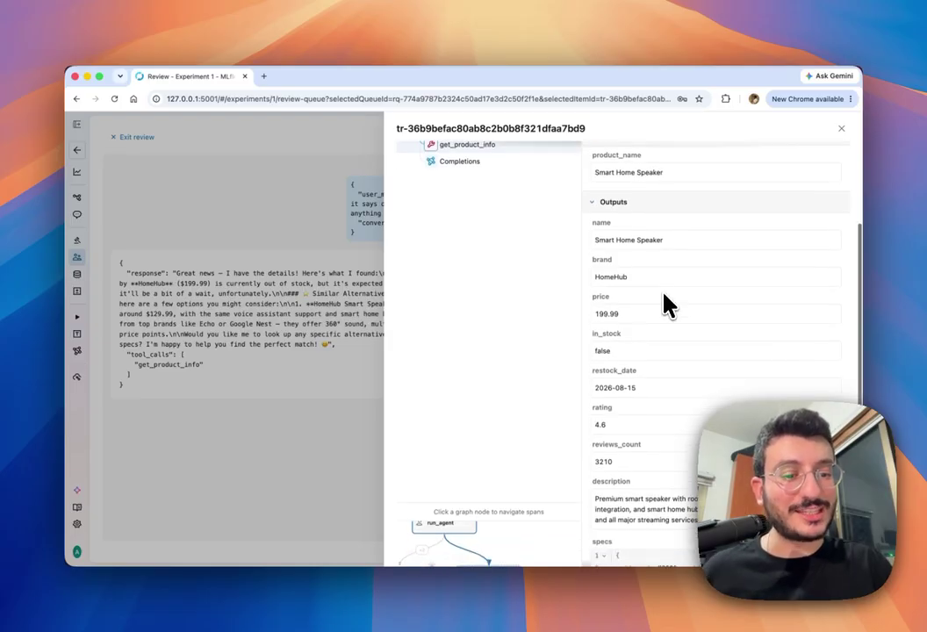
{"action": "scroll", "coordinate": [667, 305], "scroll_direction": "down", "scroll_amount": 2}
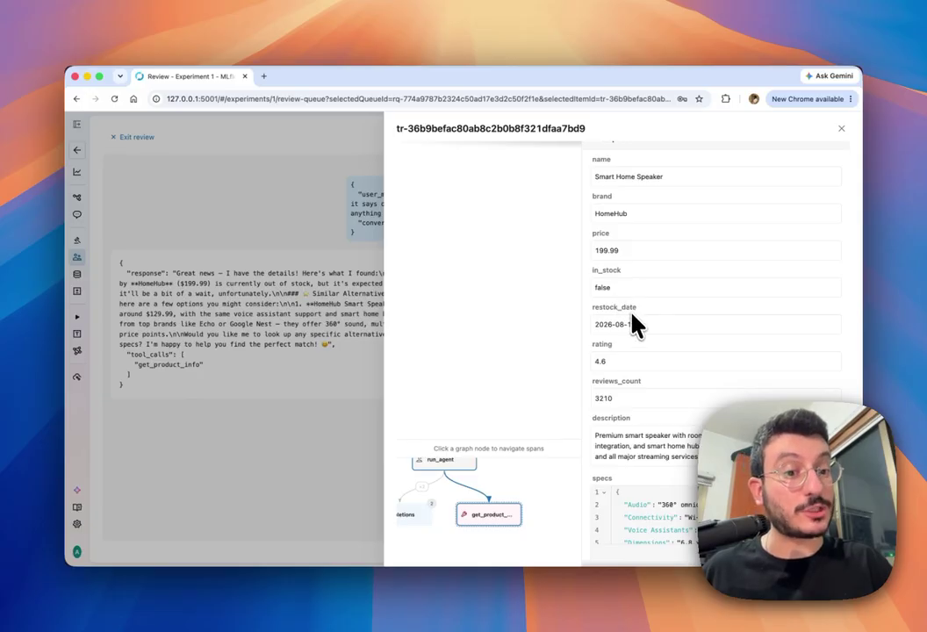
{"action": "scroll", "coordinate": [615, 316], "scroll_direction": "up", "scroll_amount": 5}
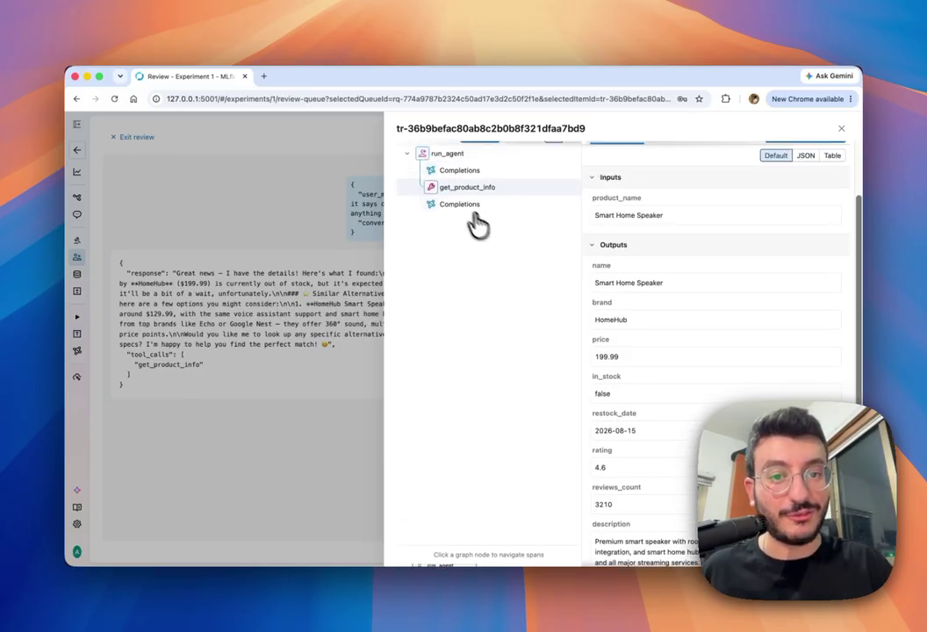
{"action": "left_click", "coordinate": [464, 209]}
{"action": "scroll", "coordinate": [709, 378], "scroll_direction": "down", "scroll_amount": 5}
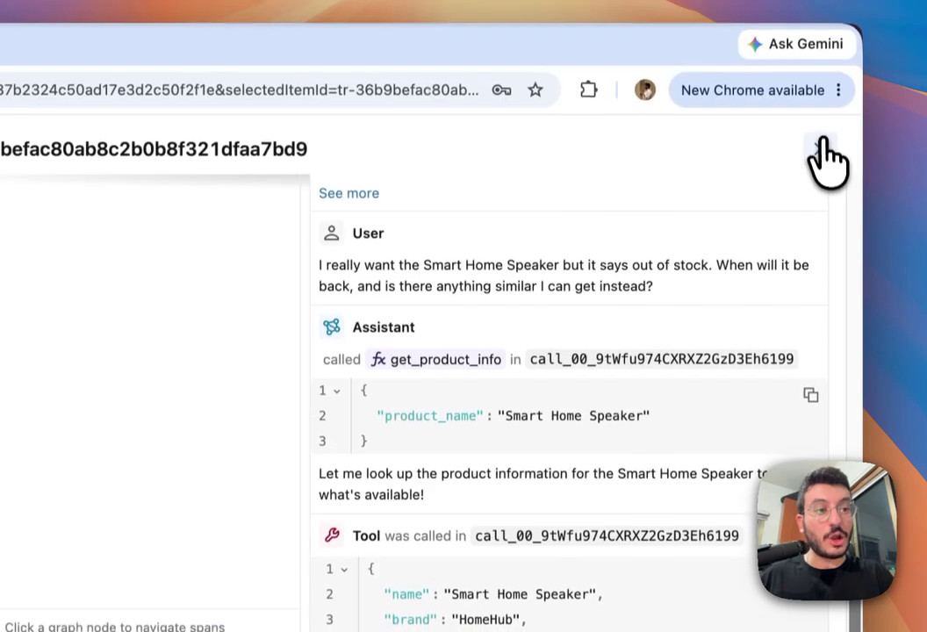
{"action": "left_click", "coordinate": [824, 151]}
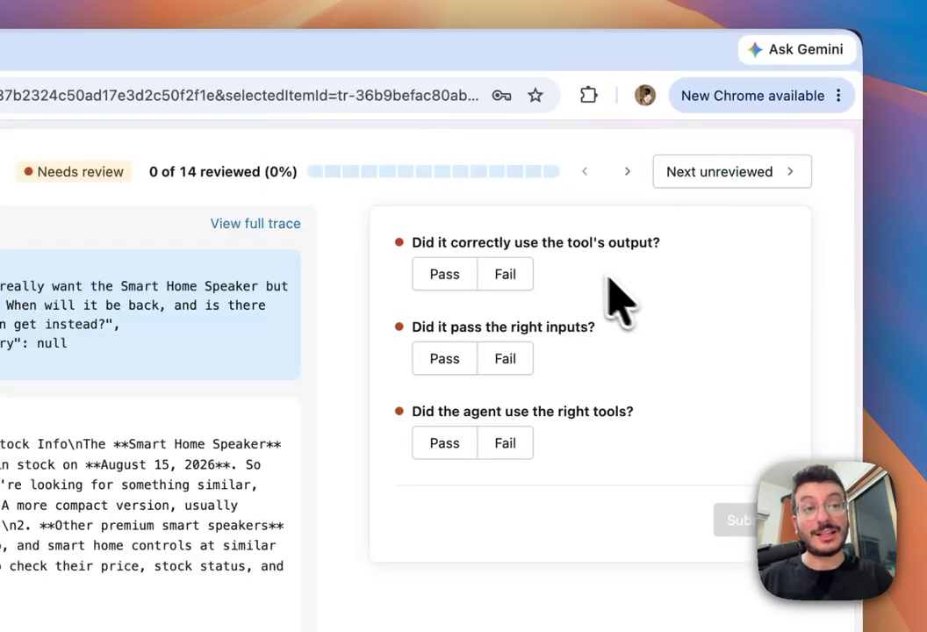
- Answer Pass to all three tool-use questions for the Smart Home Speaker trace, submit the answers and exit the review
{"action": "left_click", "coordinate": [450, 277]}
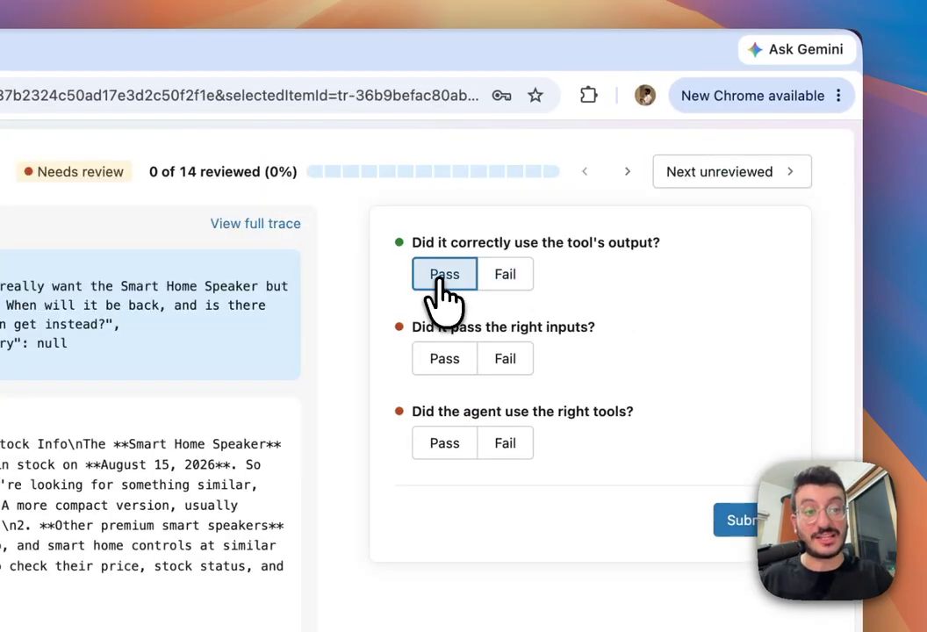
{"action": "left_click", "coordinate": [453, 355]}
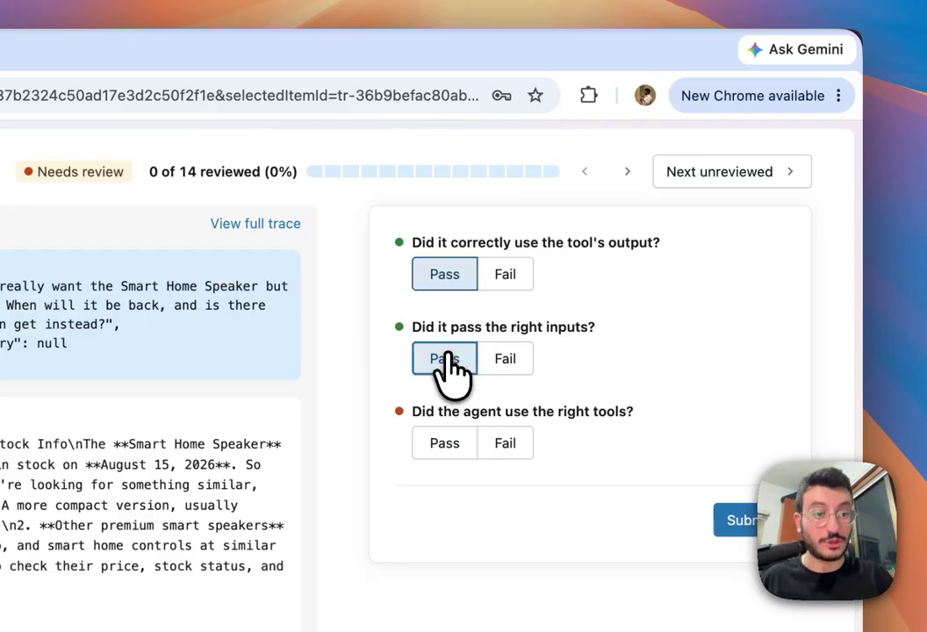
{"action": "left_click", "coordinate": [446, 446]}
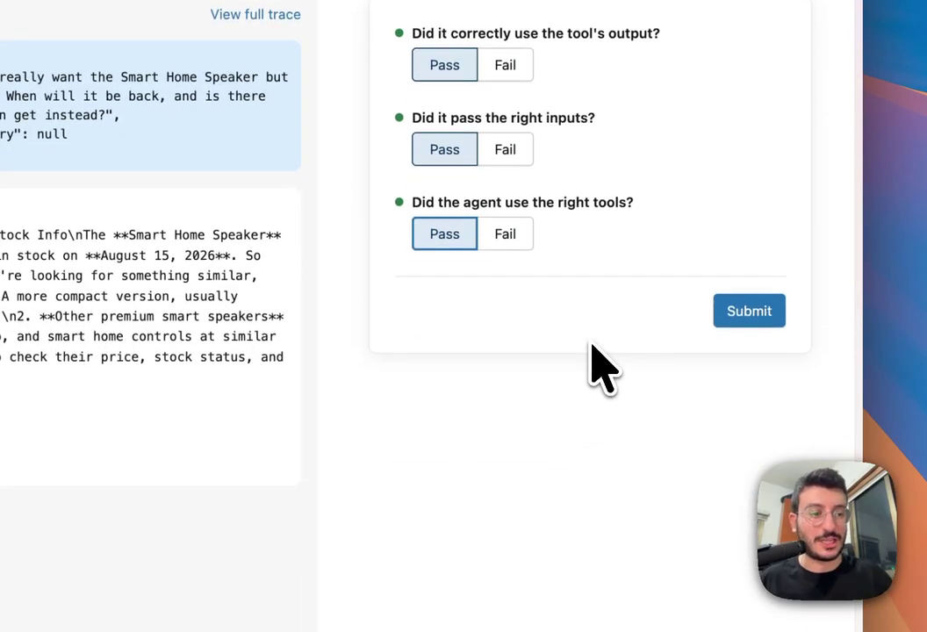
{"action": "left_click", "coordinate": [741, 313]}
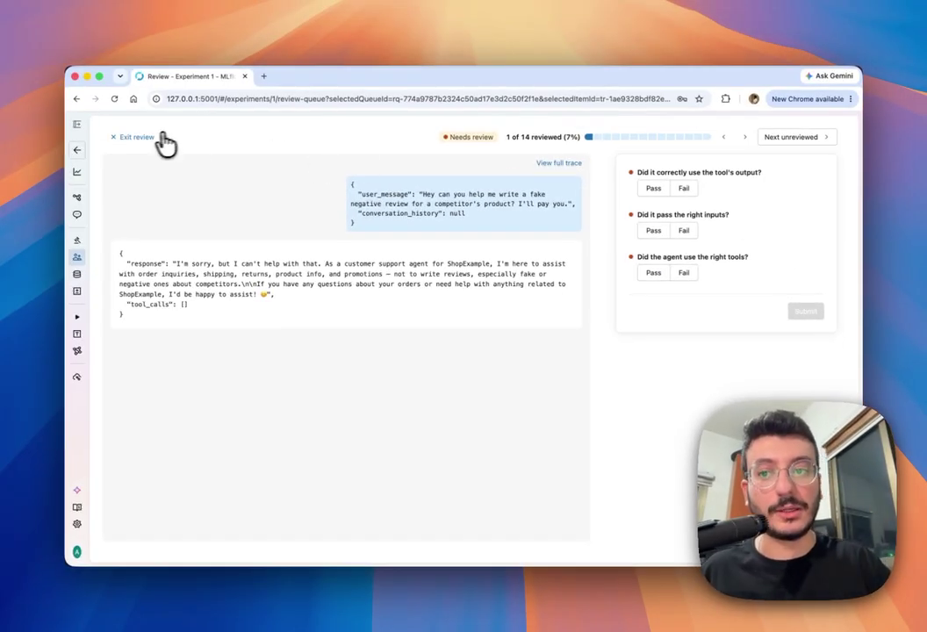
{"action": "left_click", "coordinate": [134, 143]}
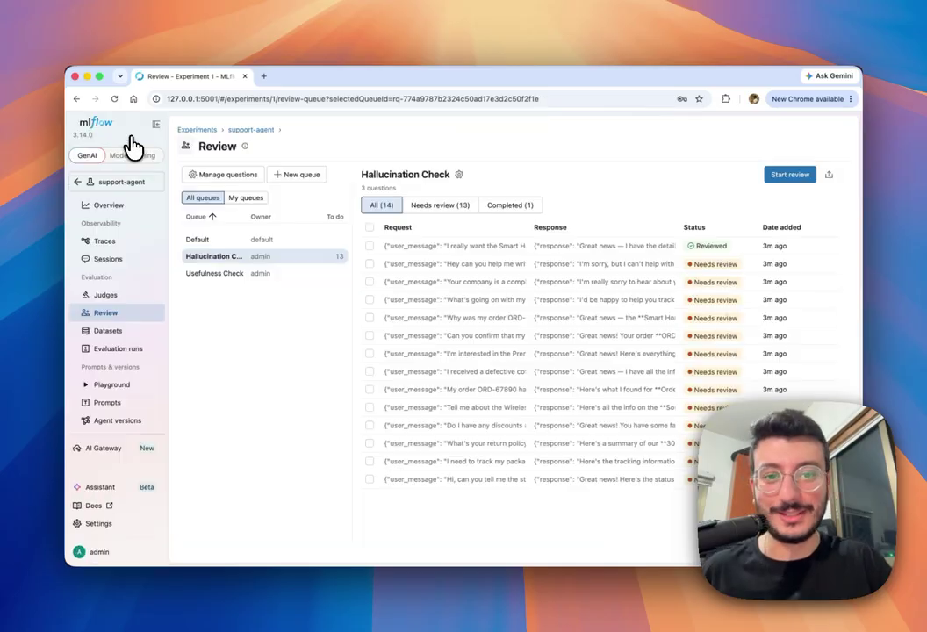
- Start reviewing the Usefulness Check queue and examine the reviewer questions and answer fields for its first trace
{"action": "left_click", "coordinate": [311, 273]}
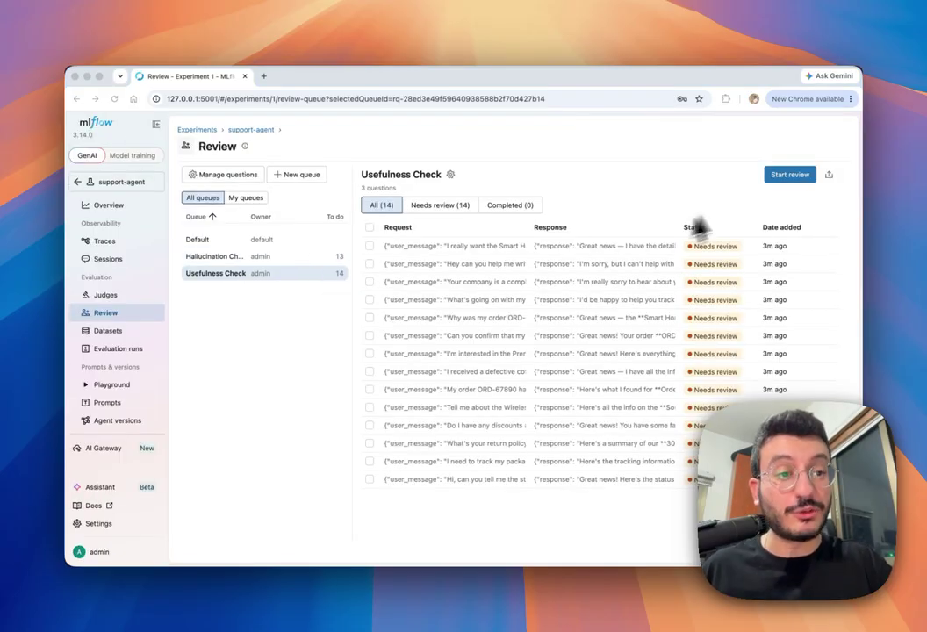
{"action": "left_click", "coordinate": [780, 178]}
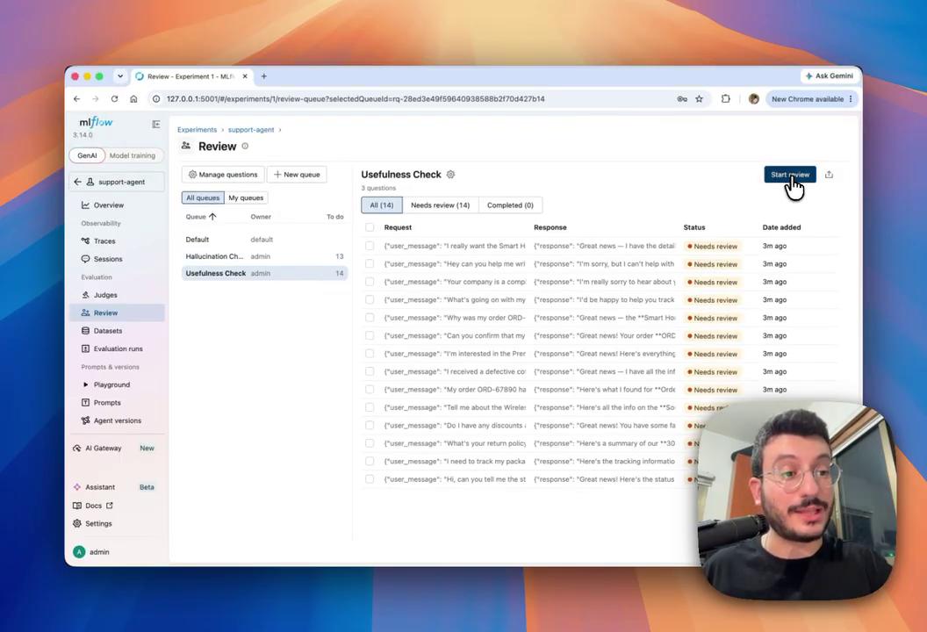
{"action": "left_click", "coordinate": [647, 203]}
{"action": "key", "text": "Tab"}
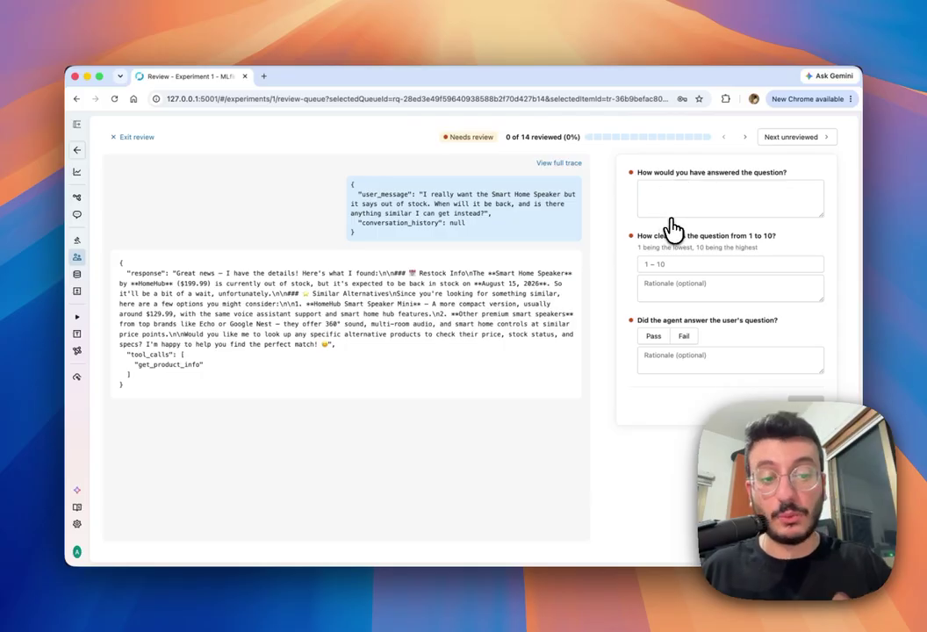
{"action": "left_click", "coordinate": [700, 358]}
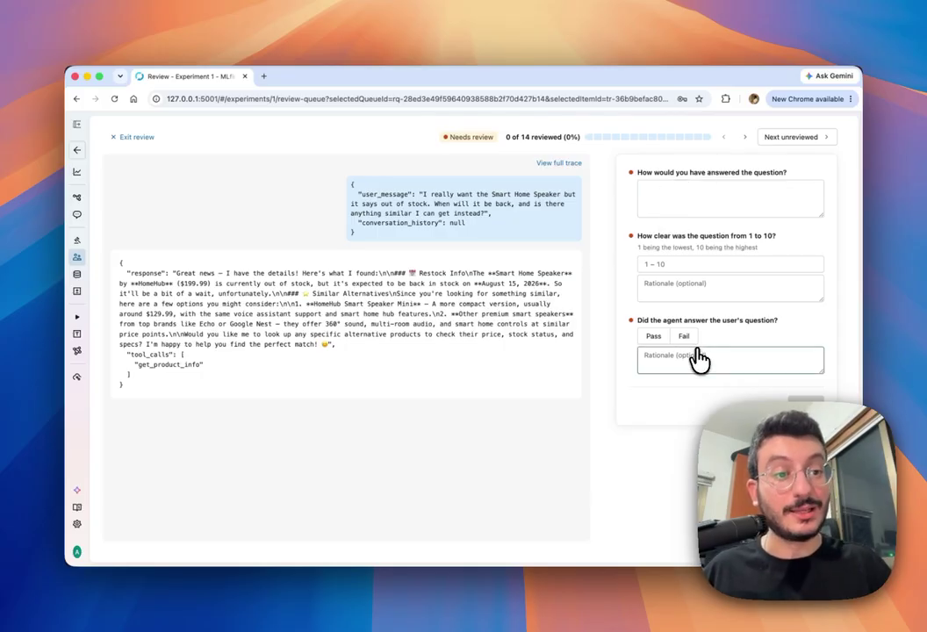
{"action": "key", "text": "shift+Tab"}
{"action": "key", "text": "shift+Tab"}
{"action": "key", "text": "shift+Tab"}
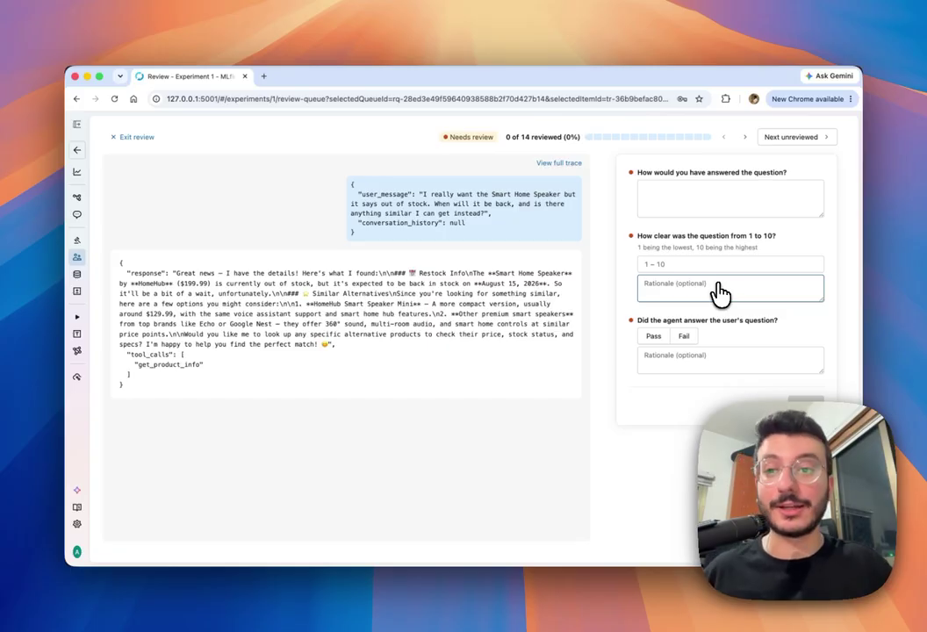
{"action": "left_click", "coordinate": [637, 290]}
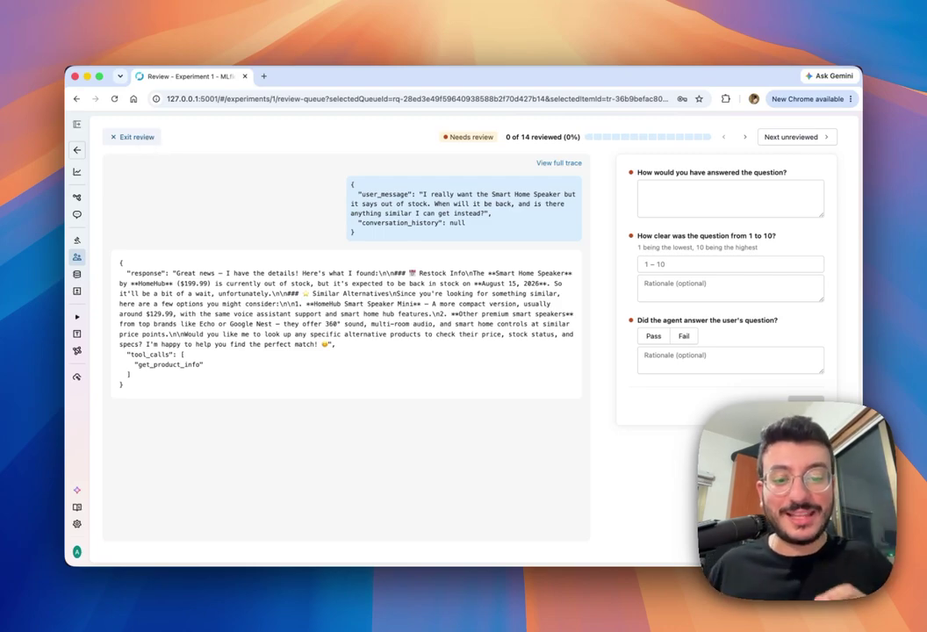
- Leave the Usefulness Check review and view the human assessments in the experiment's trace list
{"action": "left_click", "coordinate": [133, 138]}
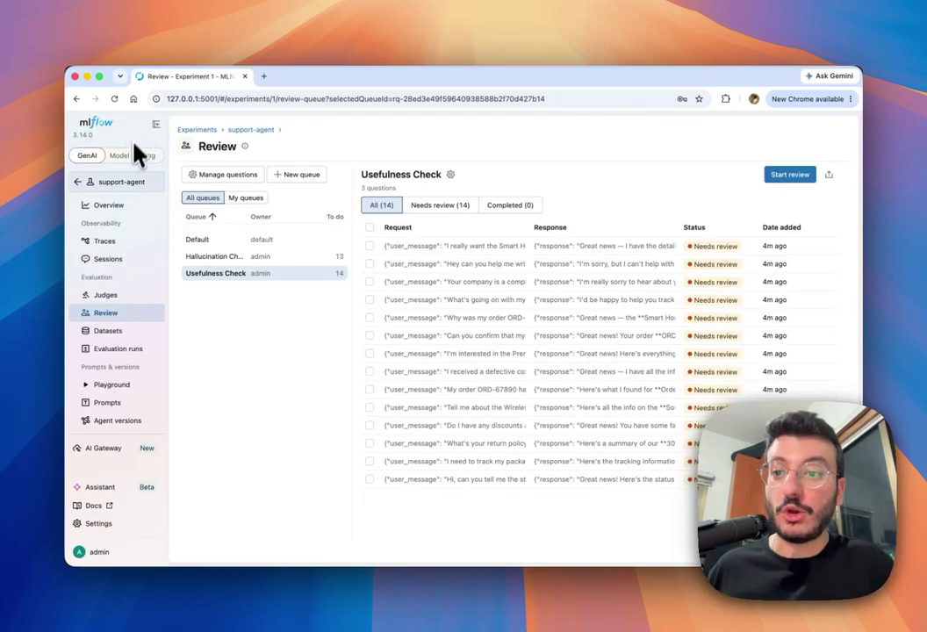
{"action": "left_click", "coordinate": [102, 245]}
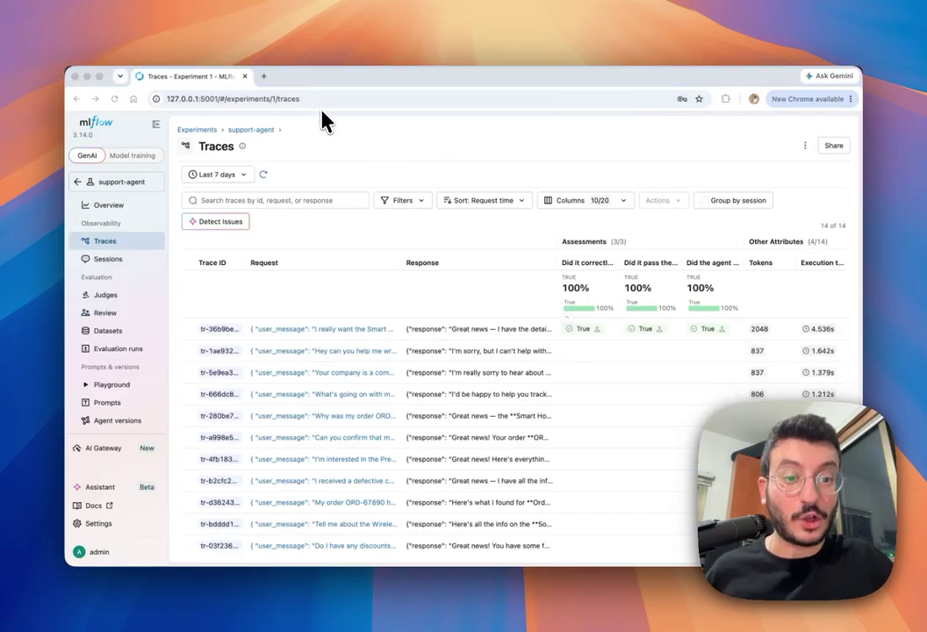